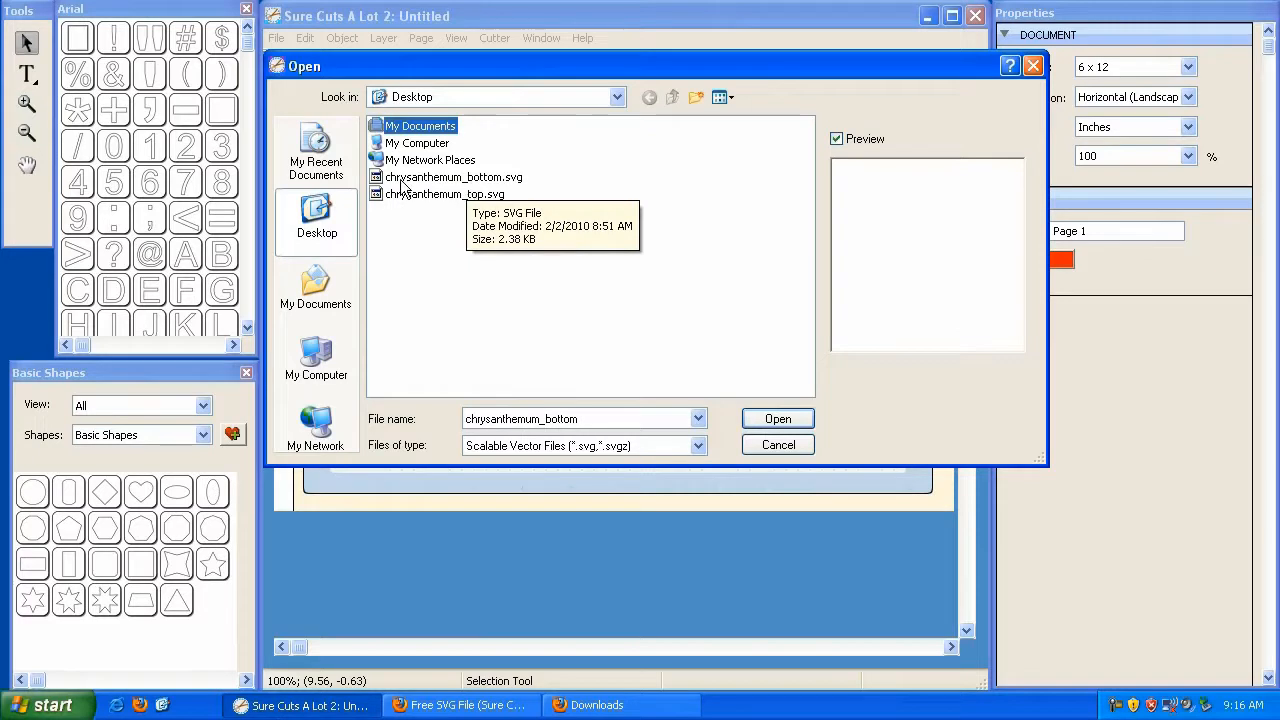
# Step: Preview both chrysanthemum SVG files on the desktop and import chrysanthemum_top.svg onto the mat
pyautogui.click(406, 180)
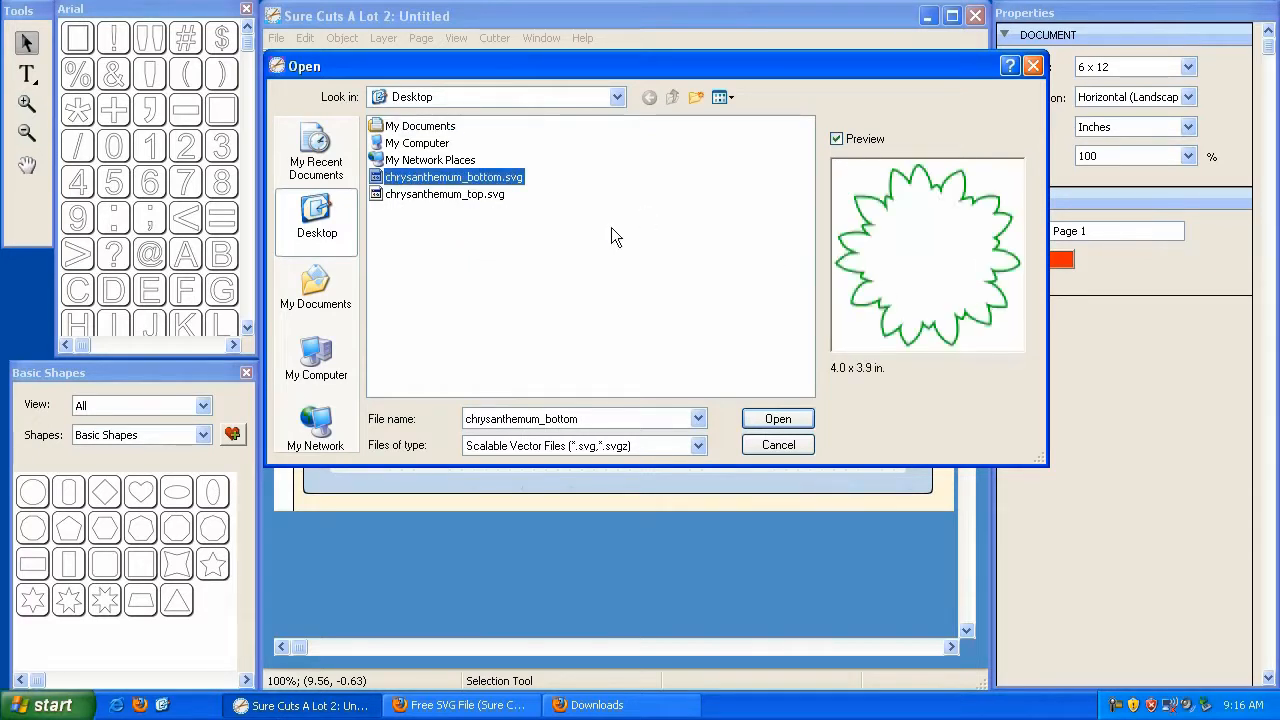
pyautogui.click(483, 198)
pyautogui.click(486, 180)
pyautogui.click(465, 195)
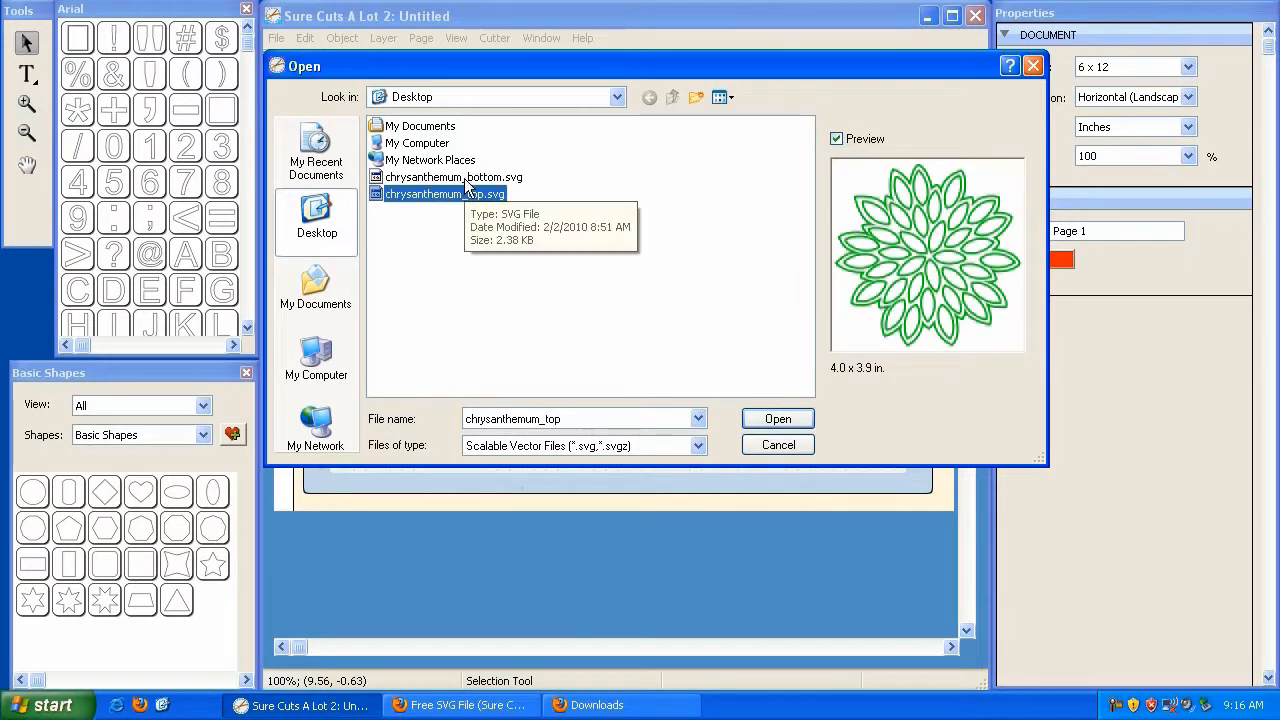
pyautogui.click(466, 180)
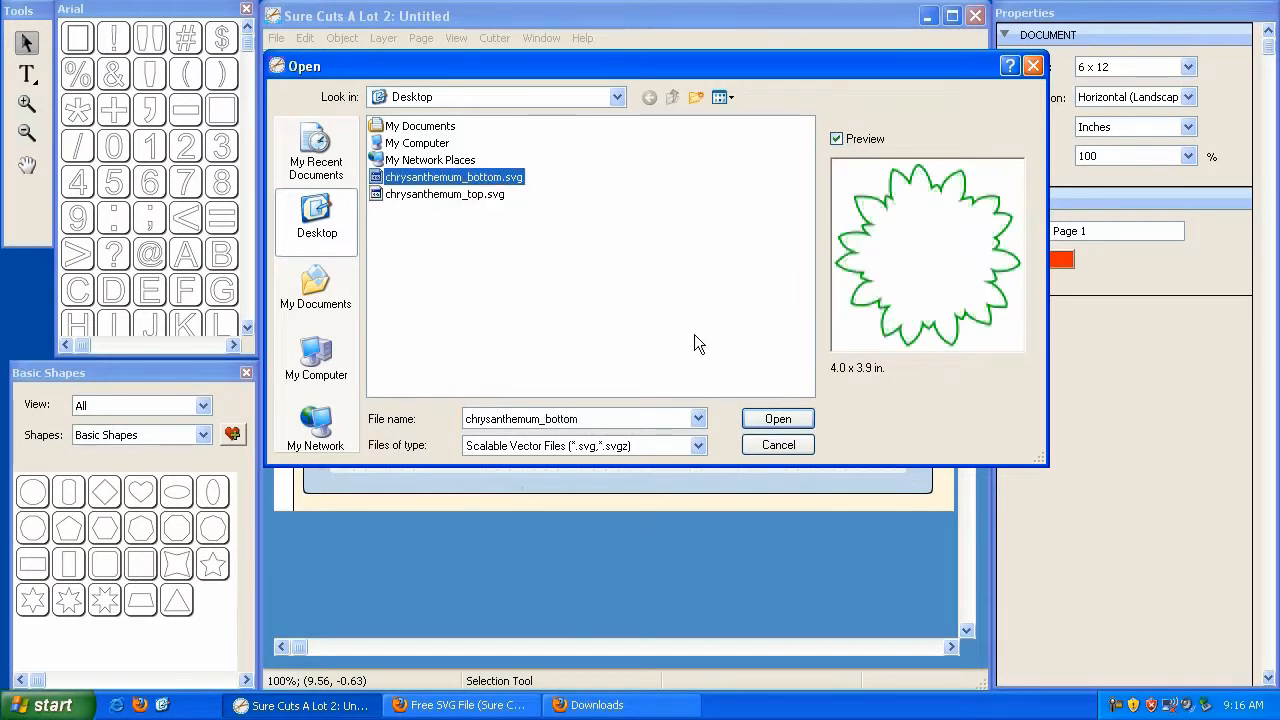
pyautogui.click(425, 193)
pyautogui.click(776, 419)
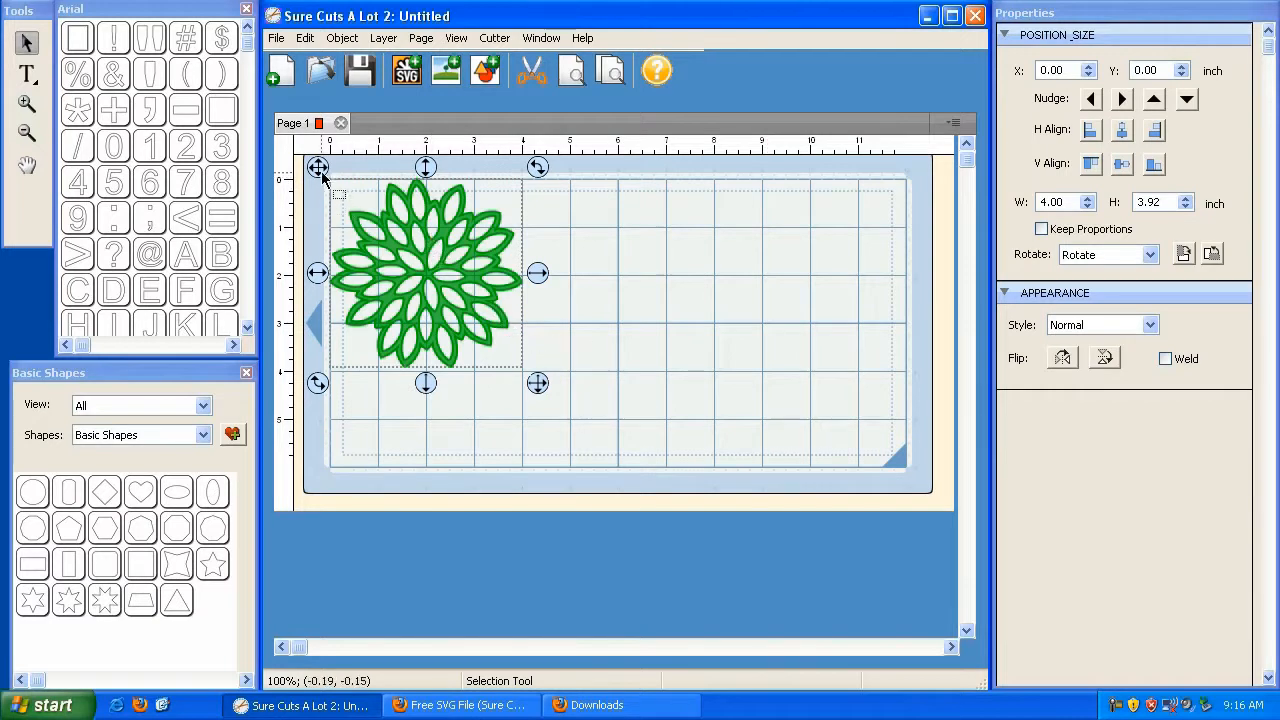
# Step: Move the flower to about X 0.54, Y 0.48 inch and shrink it to about 3.15 × 3.08 inches
pyautogui.moveTo(320, 170); pyautogui.dragTo(351, 195)
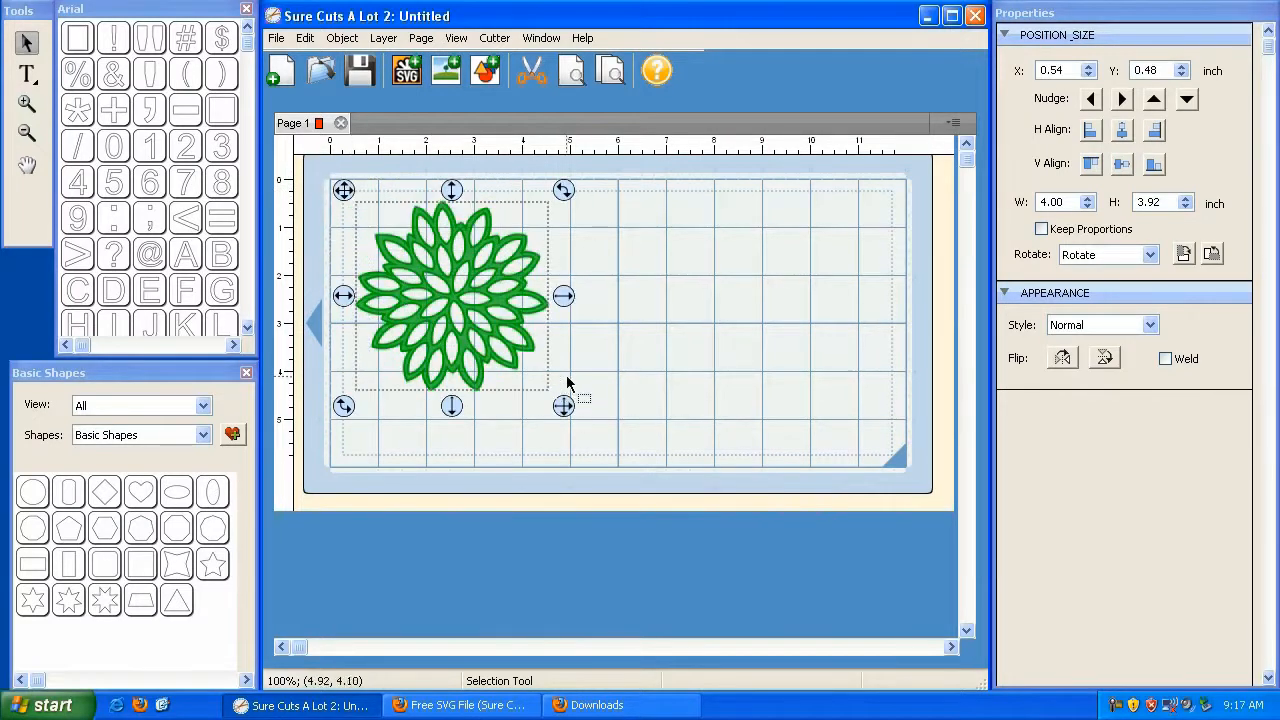
pyautogui.moveTo(563, 405); pyautogui.dragTo(526, 348)
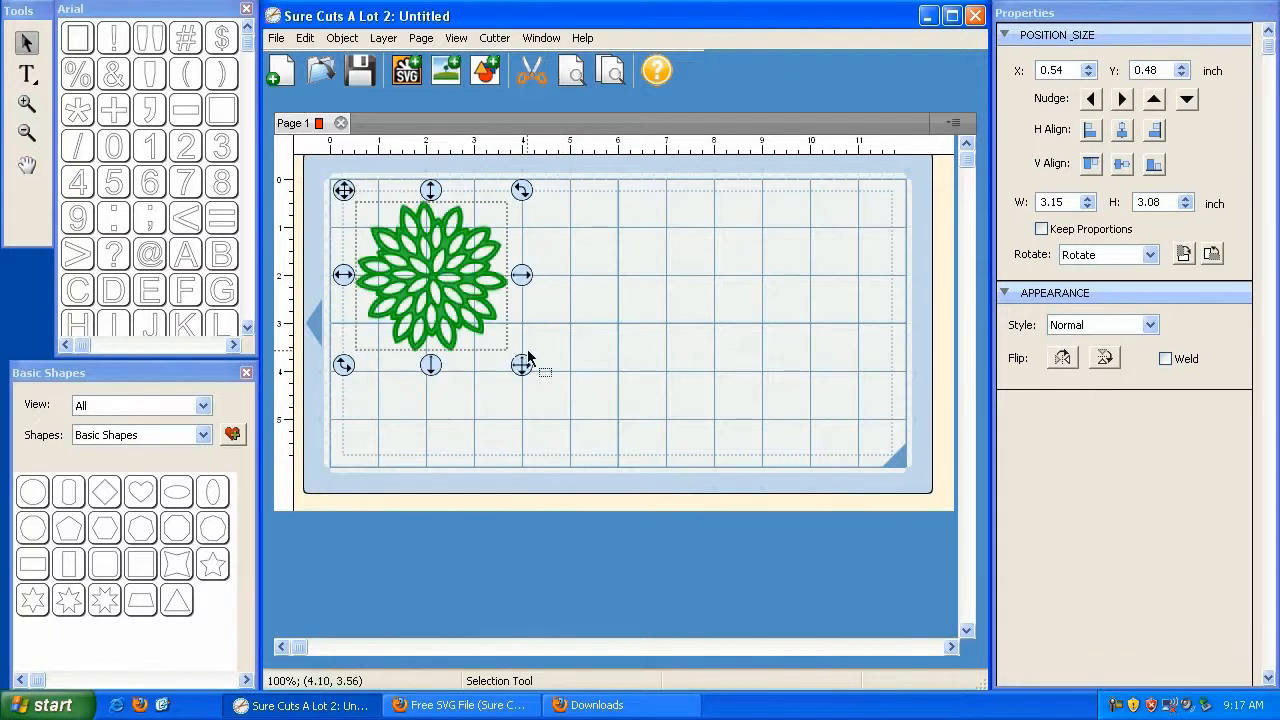
# Step: Copy and paste the flower, and place the duplicate beside the original at about X 4.10, Y 0.65 inch
pyautogui.click(305, 40)
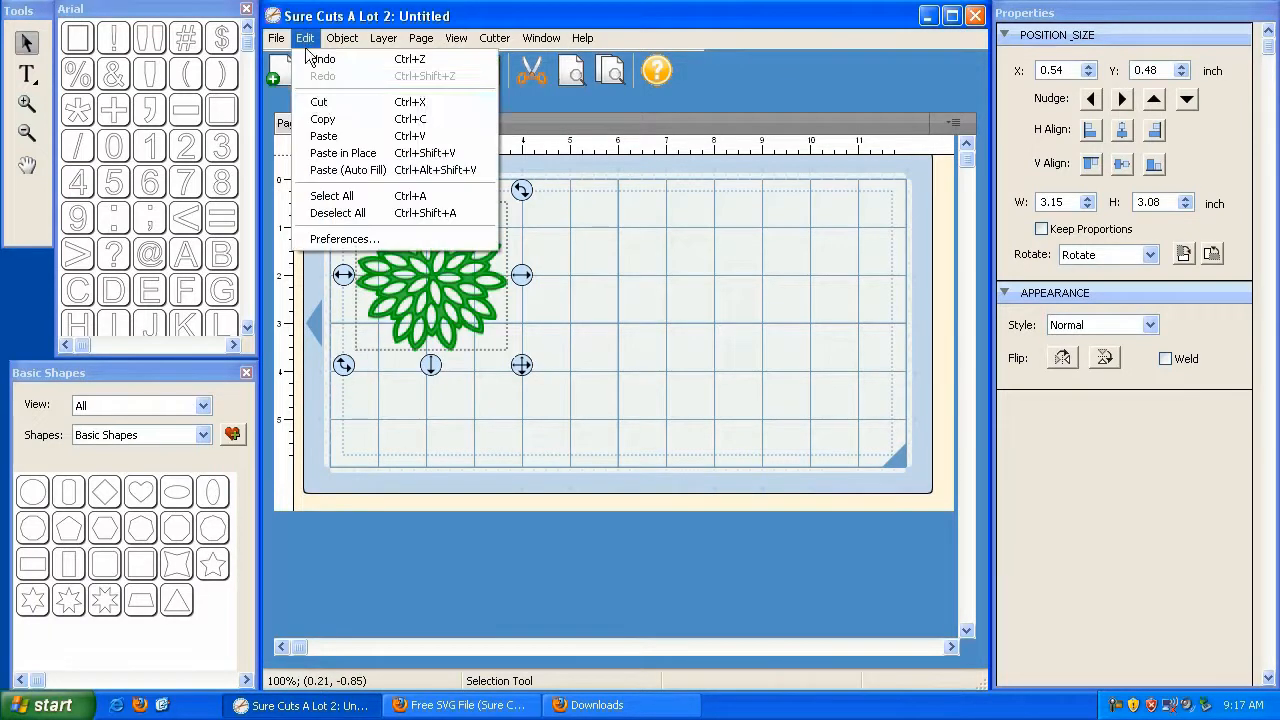
pyautogui.click(314, 44)
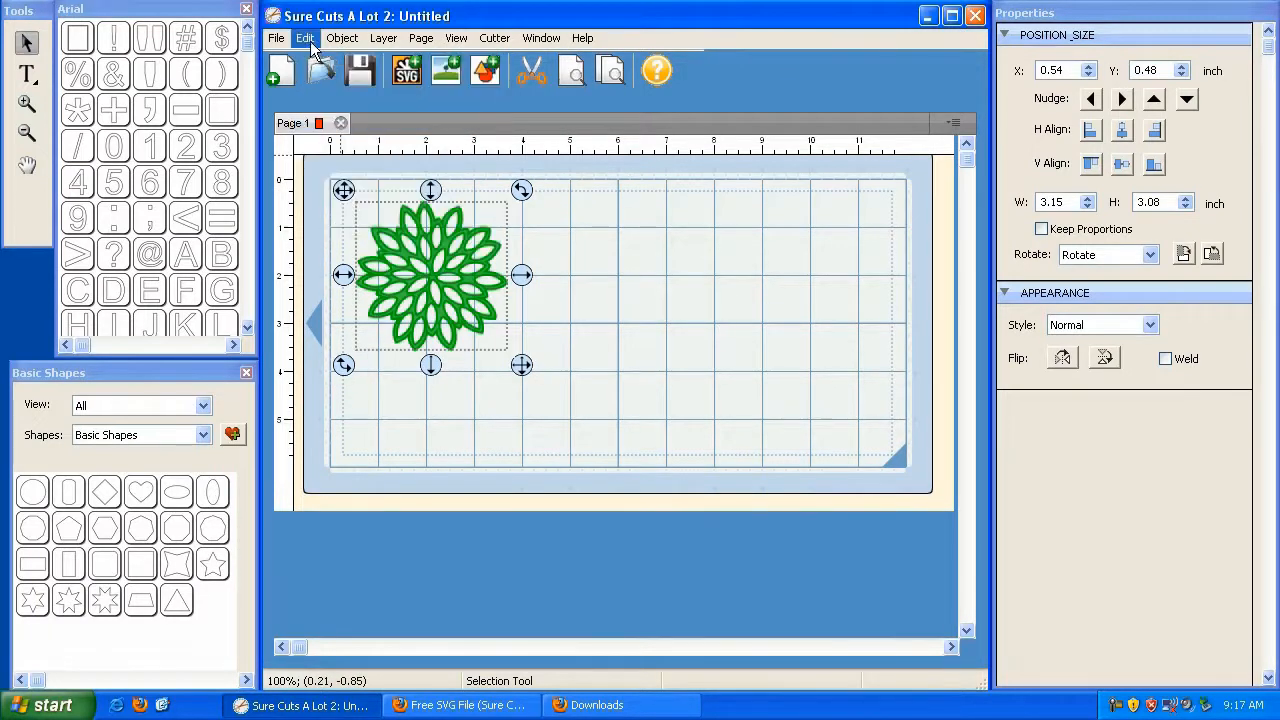
pyautogui.click(310, 42)
pyautogui.click(323, 143)
pyautogui.moveTo(344, 190); pyautogui.dragTo(515, 197)
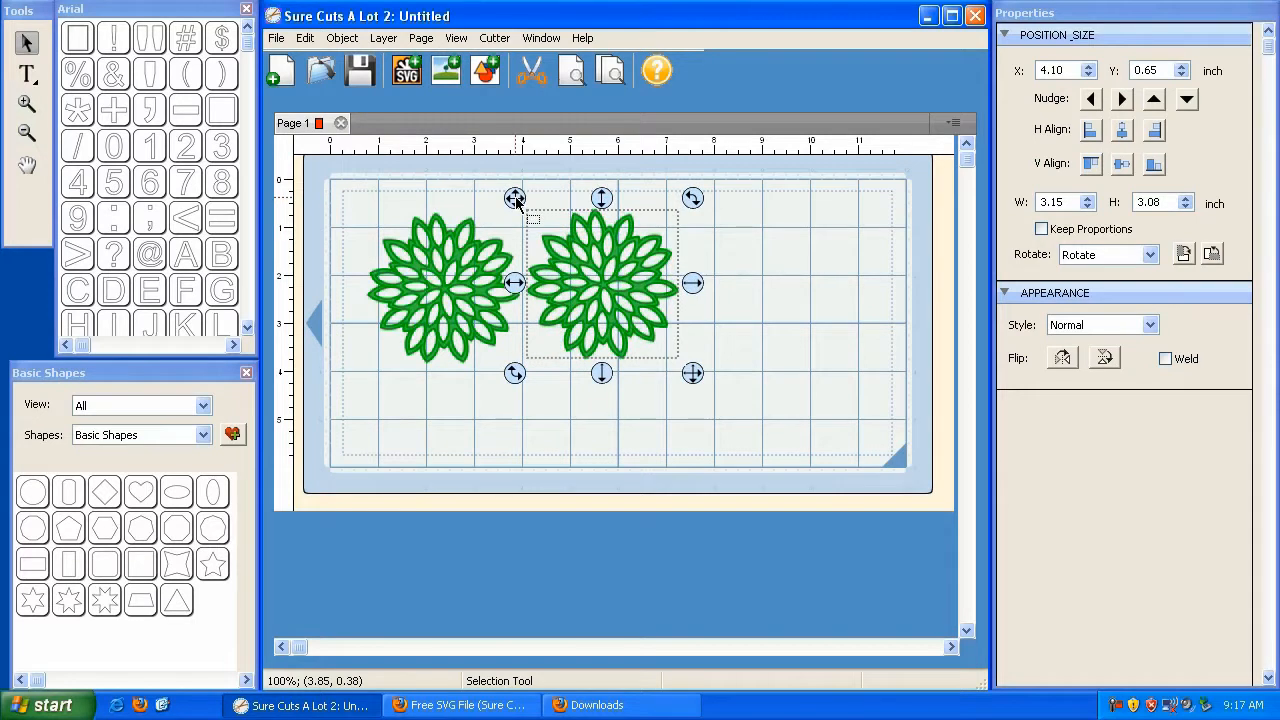
pyautogui.click(275, 40)
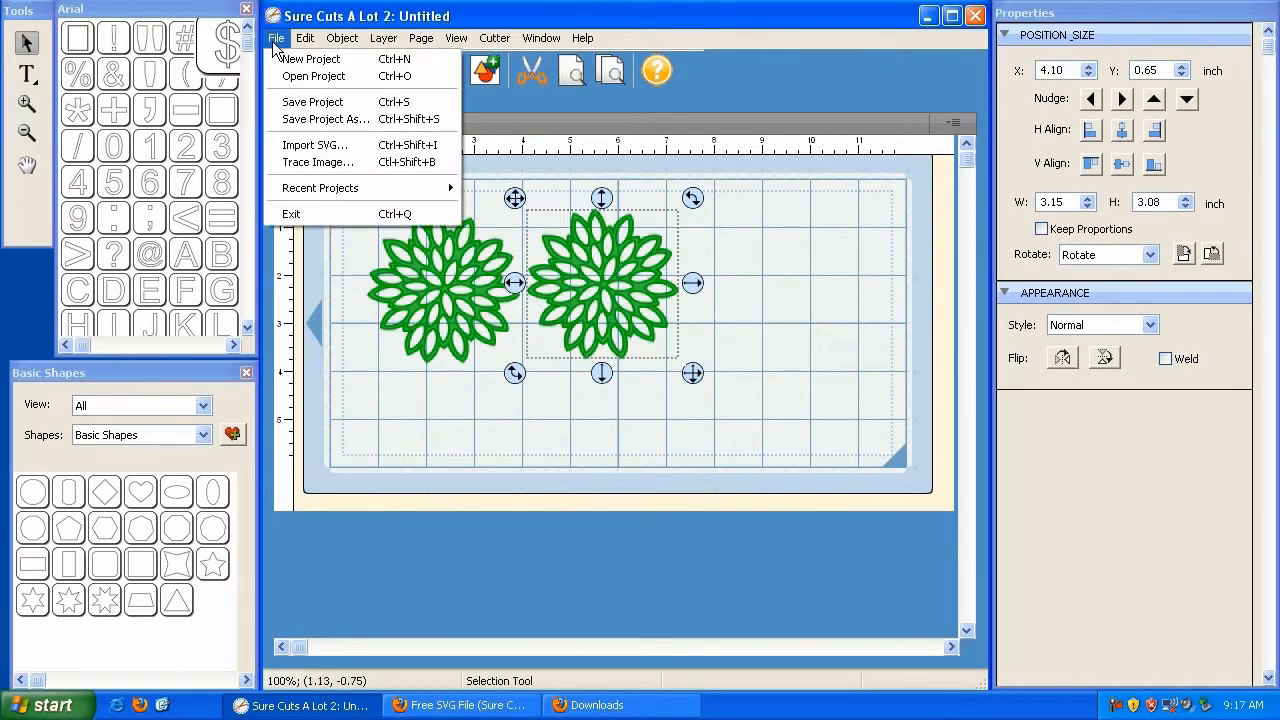
pyautogui.click(277, 40)
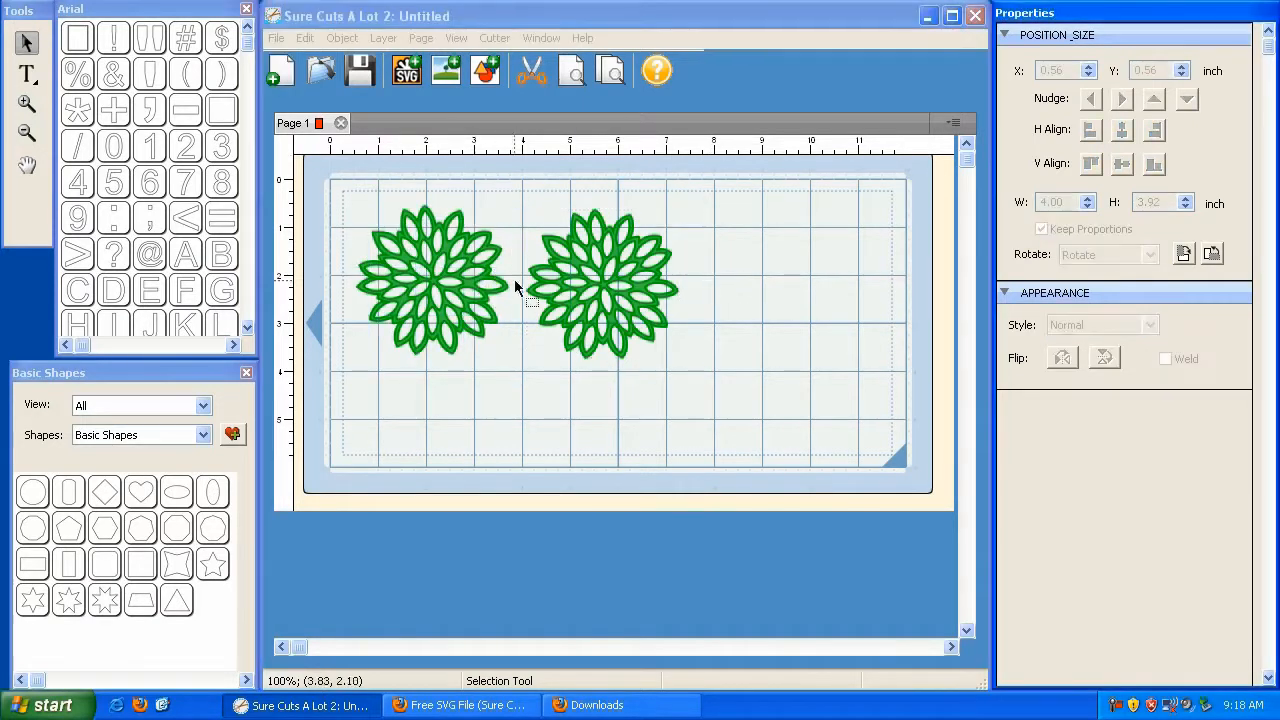
# Step: Move the second flower out to about X 8.31, Y 0.63 inch and the first to about X 0.50, Y 0.46 inch
pyautogui.click(585, 276)
pyautogui.moveTo(519, 197); pyautogui.dragTo(717, 197)
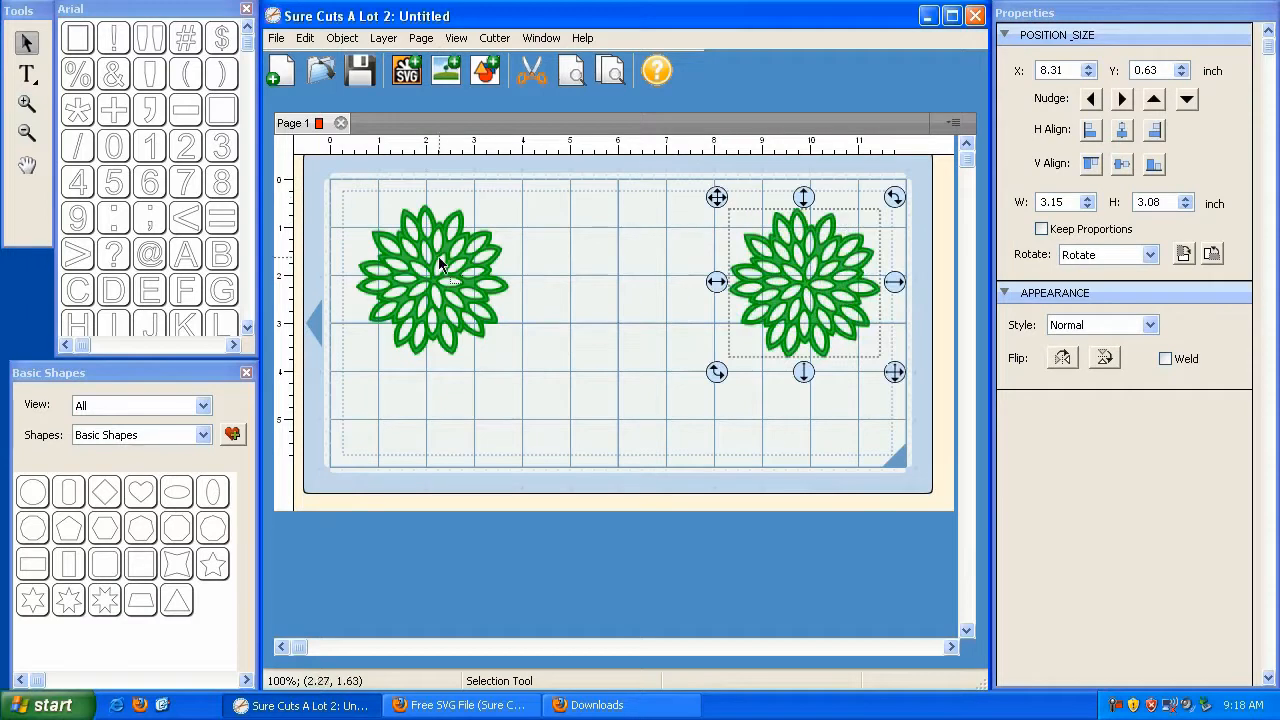
pyautogui.click(432, 267)
pyautogui.moveTo(346, 194); pyautogui.dragTo(346, 194)
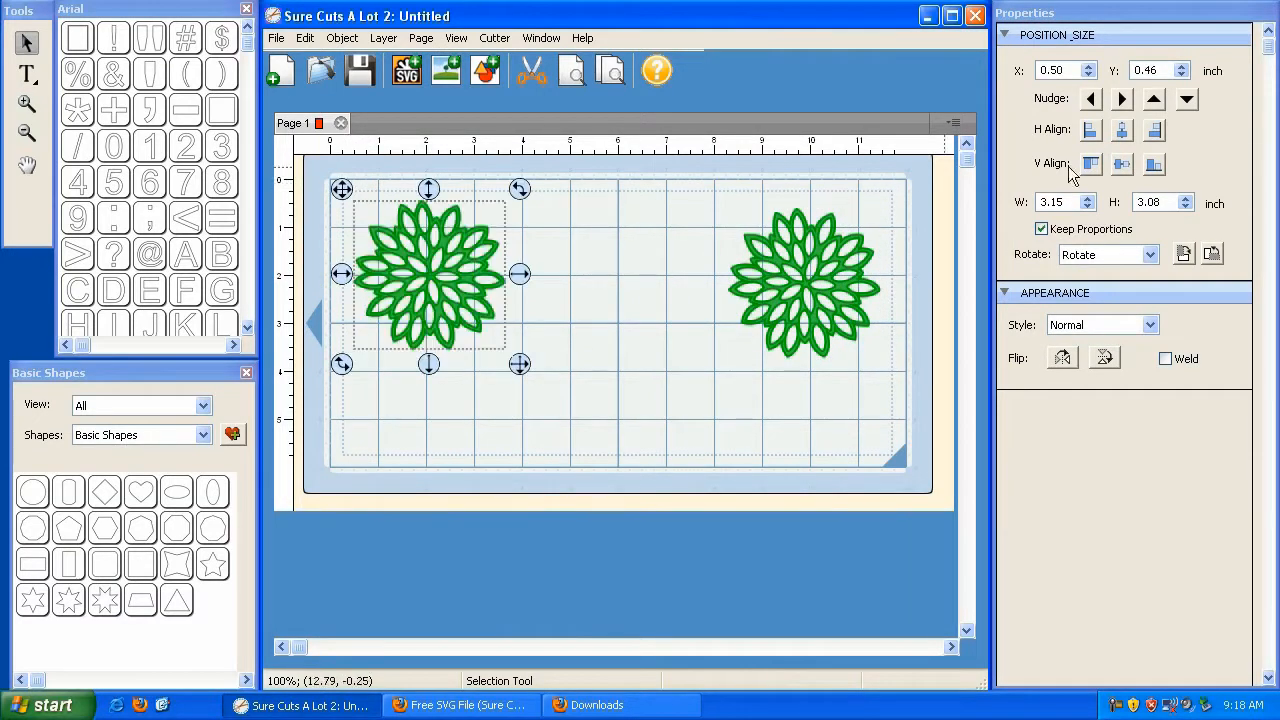
# Step: Set the first flower's width to 3 inches with Keep Proportions on
pyautogui.click(1042, 230)
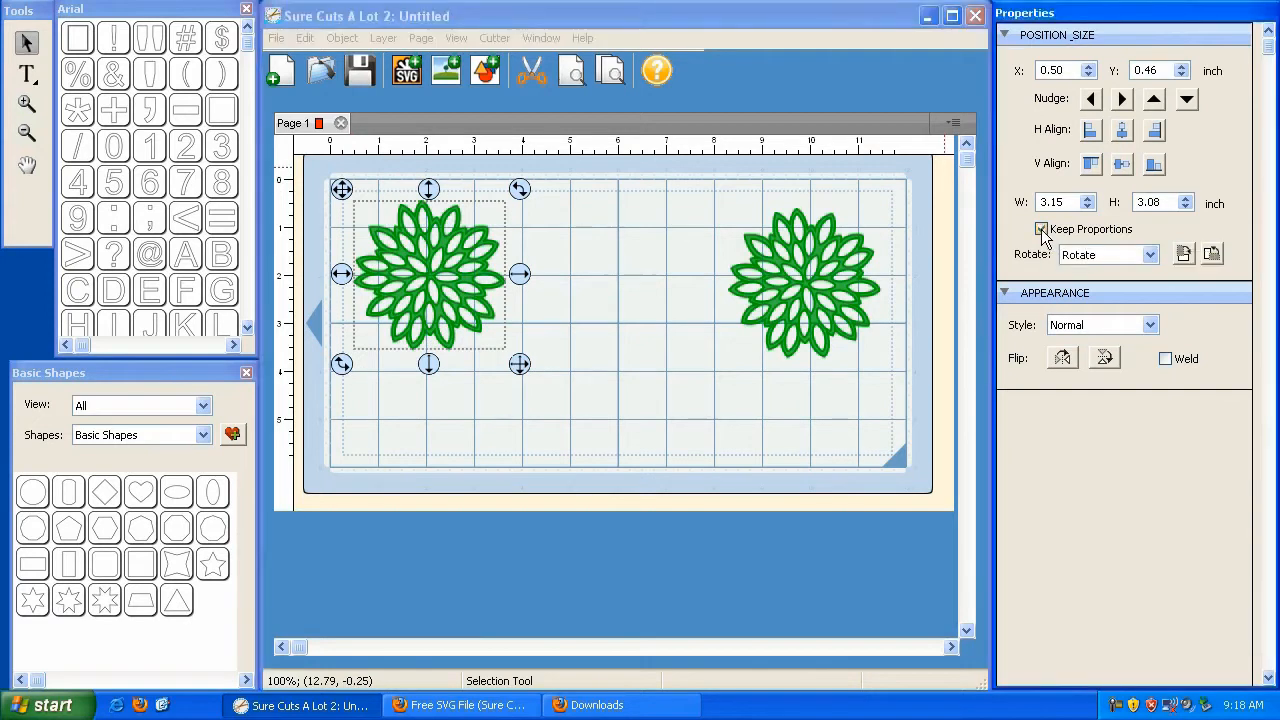
pyautogui.doubleClick(1060, 202)
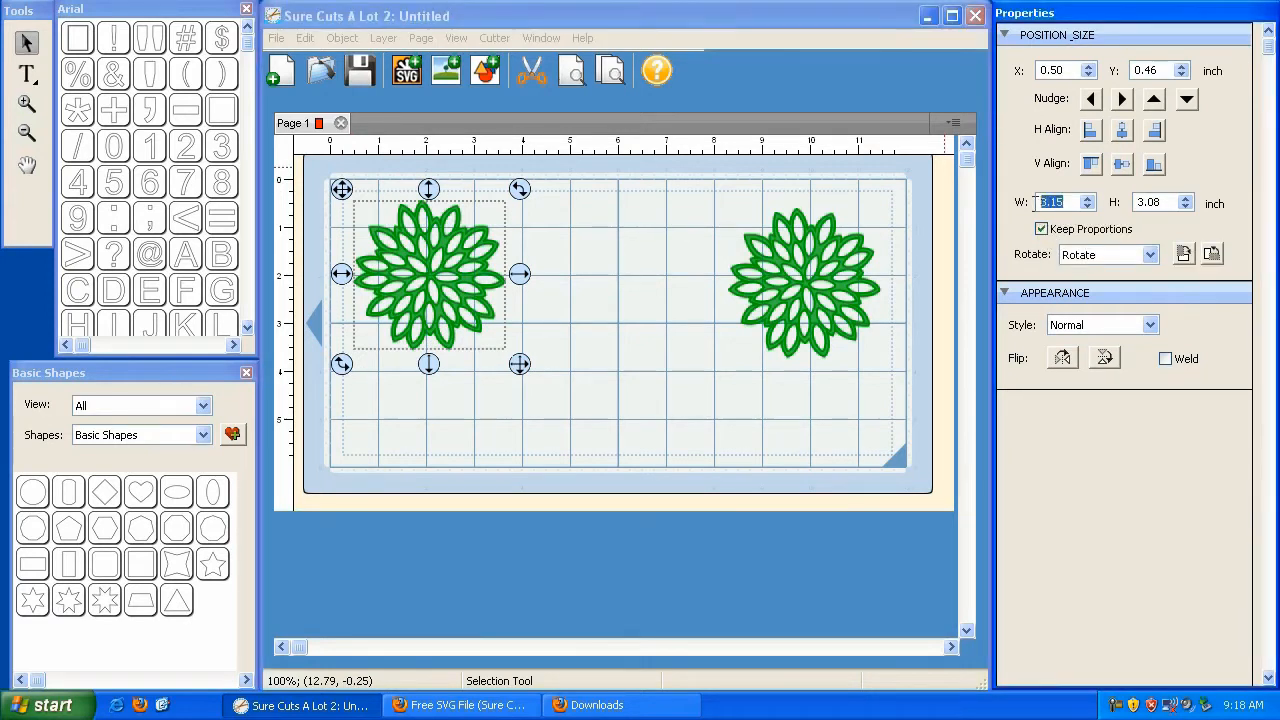
pyautogui.write('3')
pyautogui.press('Tab')
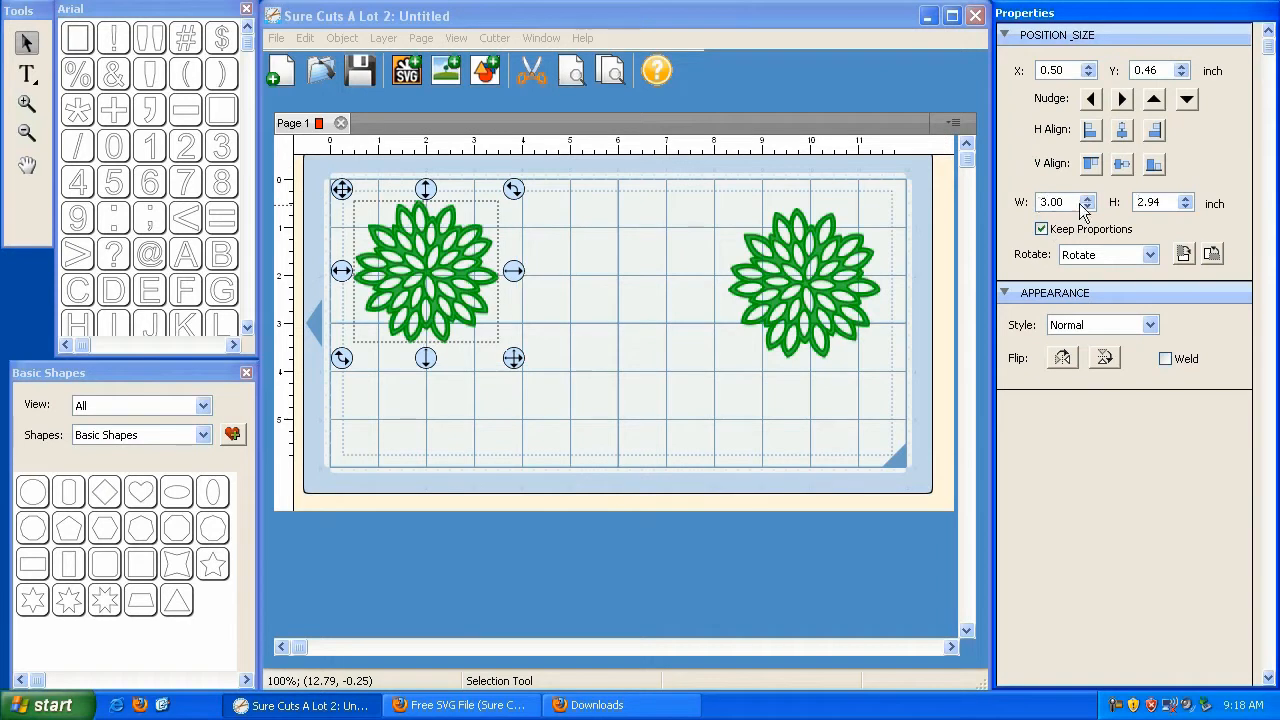
# Step: Move the second flower next to the first at about X 3.83, Y 0.44 inch and set its width to 3.00 inches with Keep Proportions on
pyautogui.click(798, 272)
pyautogui.moveTo(718, 199); pyautogui.dragTo(504, 188)
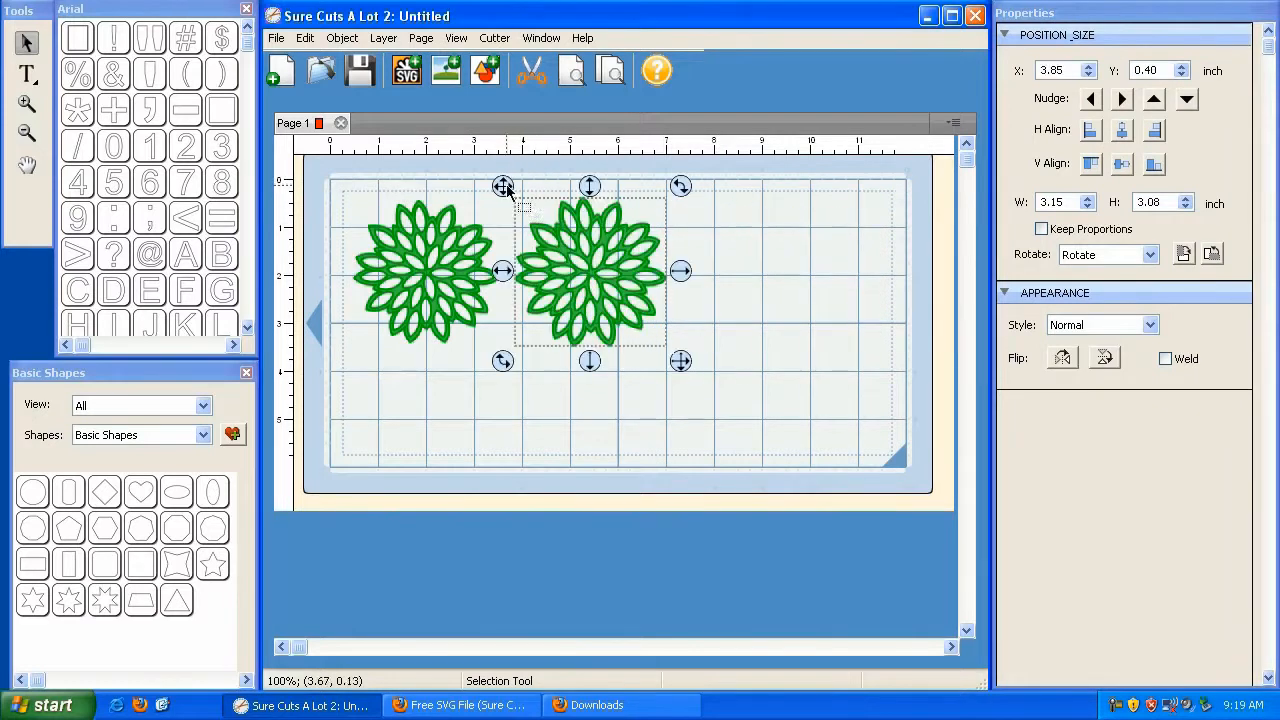
pyautogui.click(1043, 230)
pyautogui.click(1017, 204)
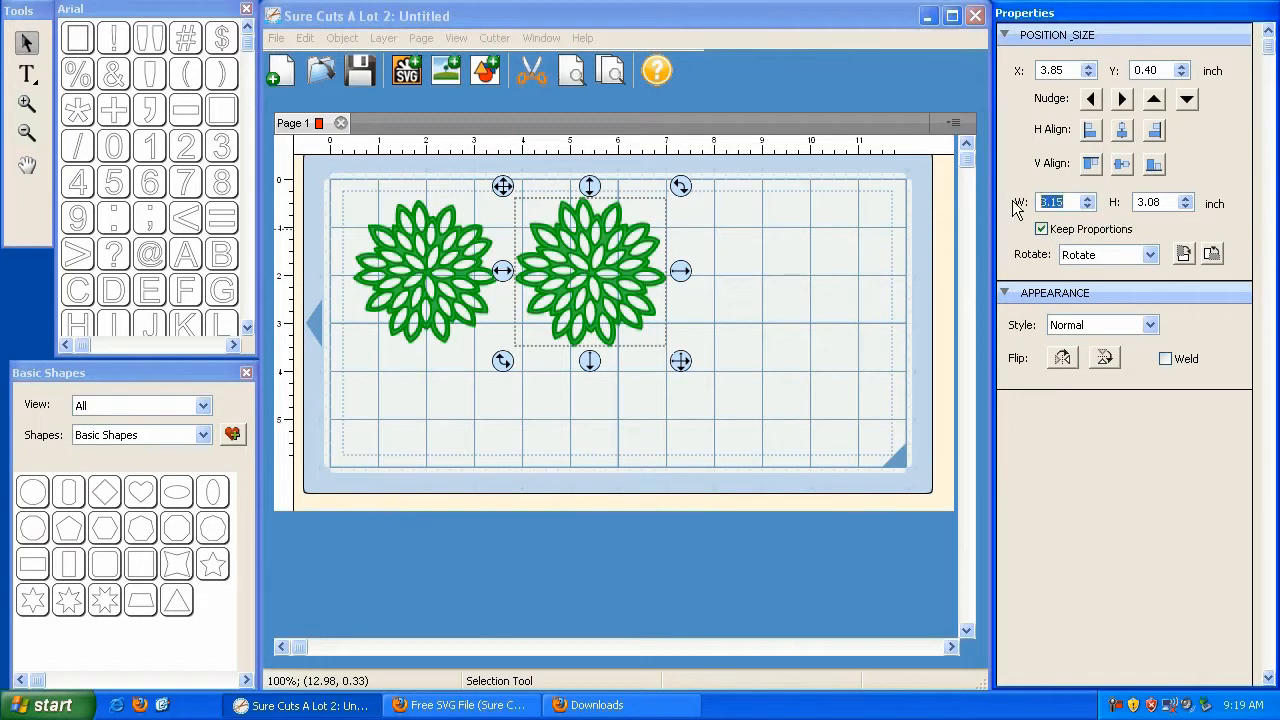
pyautogui.write('3.00')
pyautogui.press('Tab')
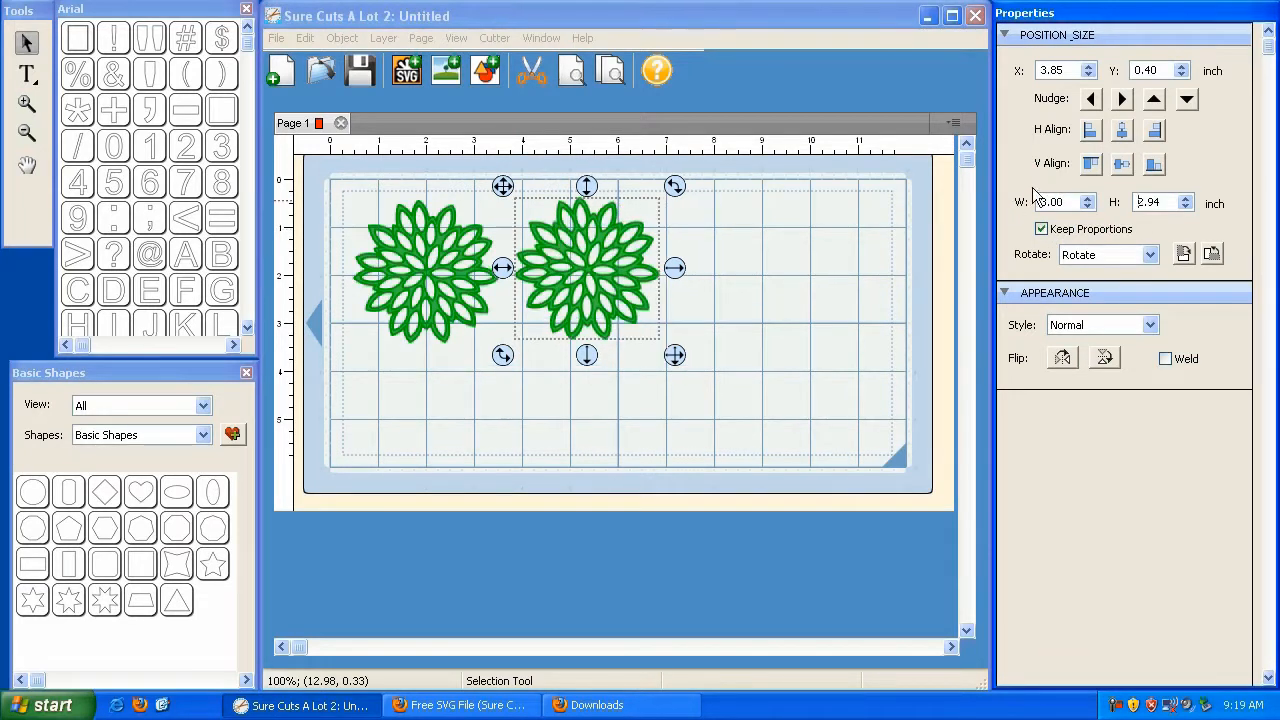
pyautogui.click(505, 188)
pyautogui.click(718, 245)
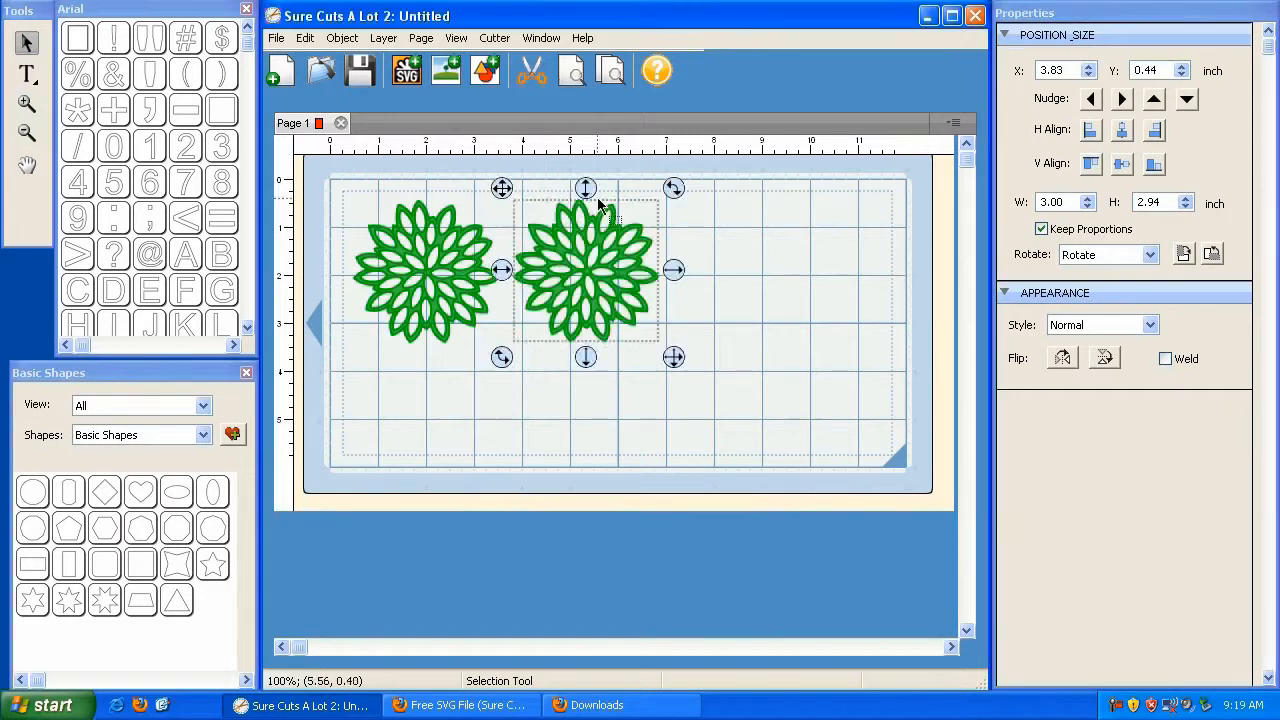
# Step: Copy and paste the second flower, and place the duplicate to its right on the mat
pyautogui.click(593, 265)
pyautogui.click(305, 38)
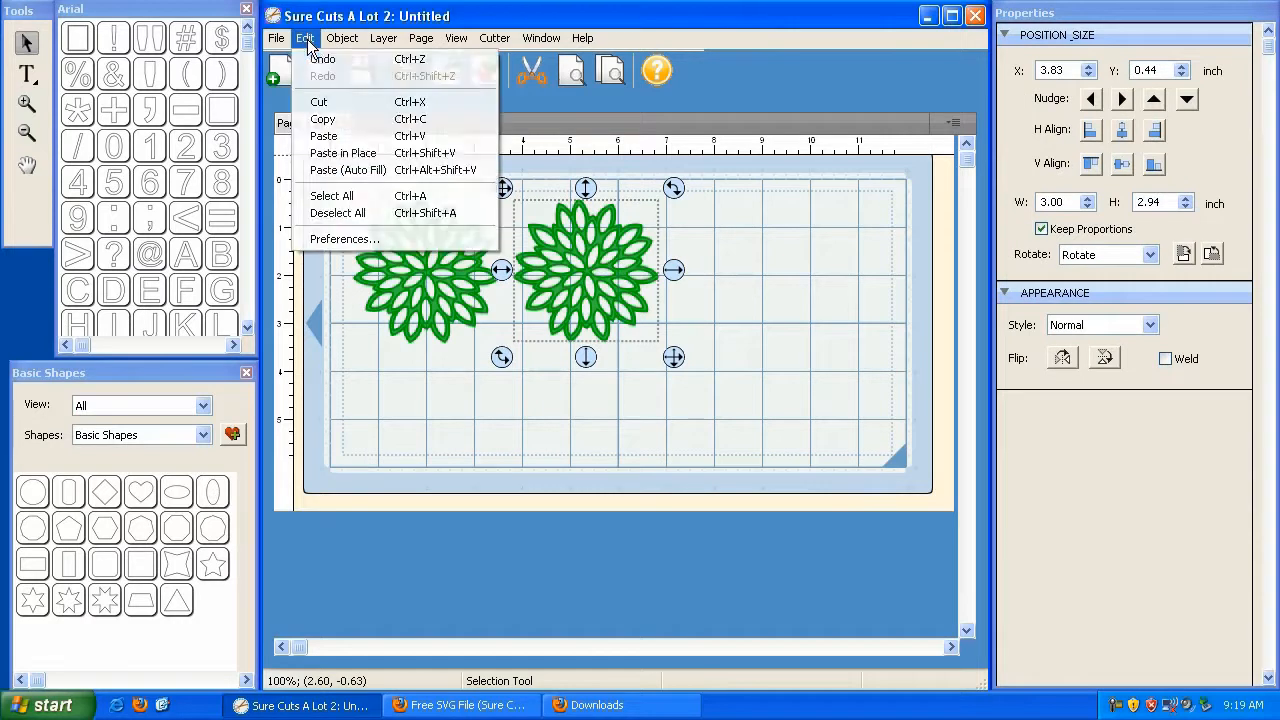
pyautogui.click(333, 127)
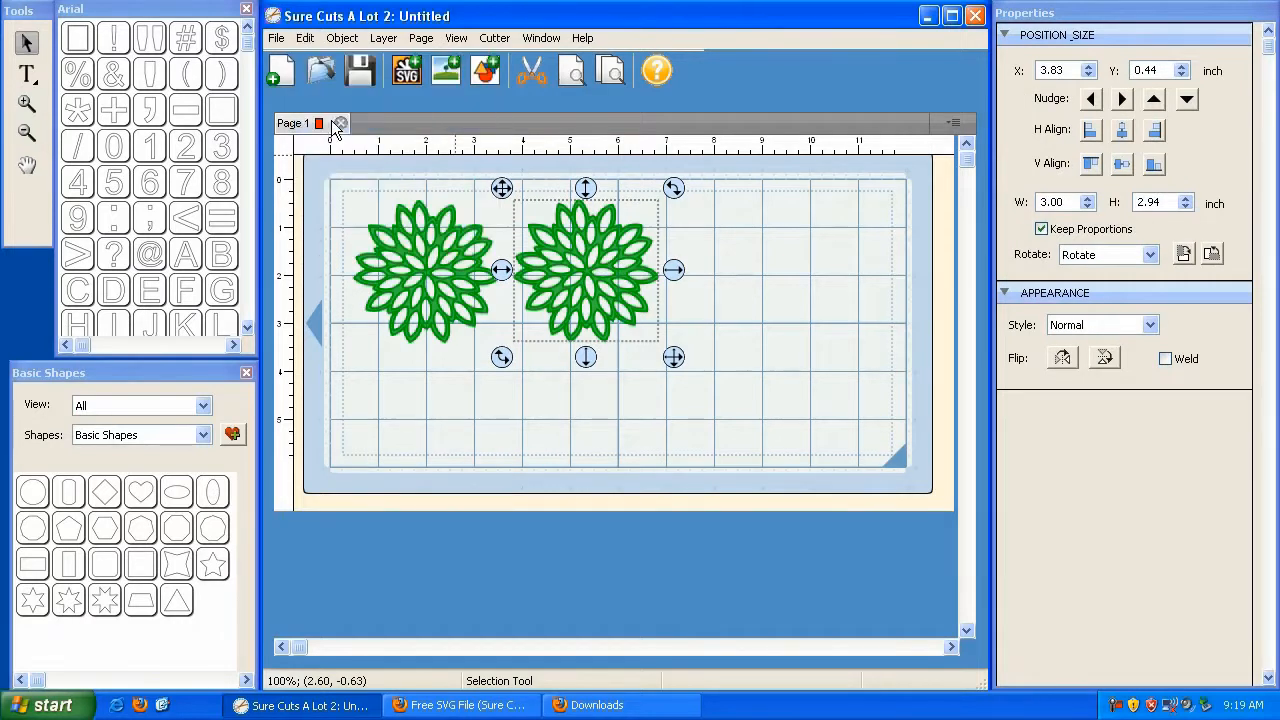
pyautogui.click(309, 42)
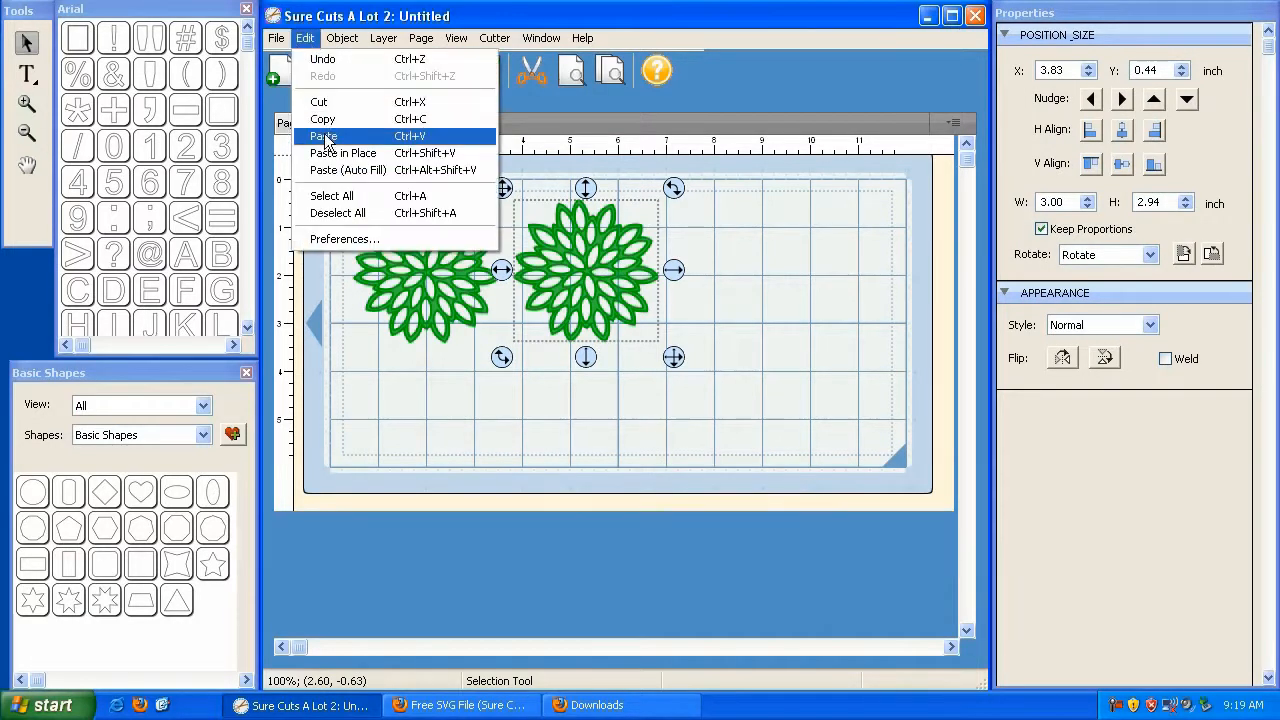
pyautogui.click(323, 135)
pyautogui.moveTo(502, 188); pyautogui.dragTo(674, 183)
# Step: Shift the middle flower slightly and place the third flower at about X 7.19, Y 0.48 inch to even out the row
pyautogui.click(580, 268)
pyautogui.moveTo(513, 200); pyautogui.dragTo(500, 190)
pyautogui.click(700, 196)
pyautogui.moveTo(700, 196); pyautogui.dragTo(662, 190)
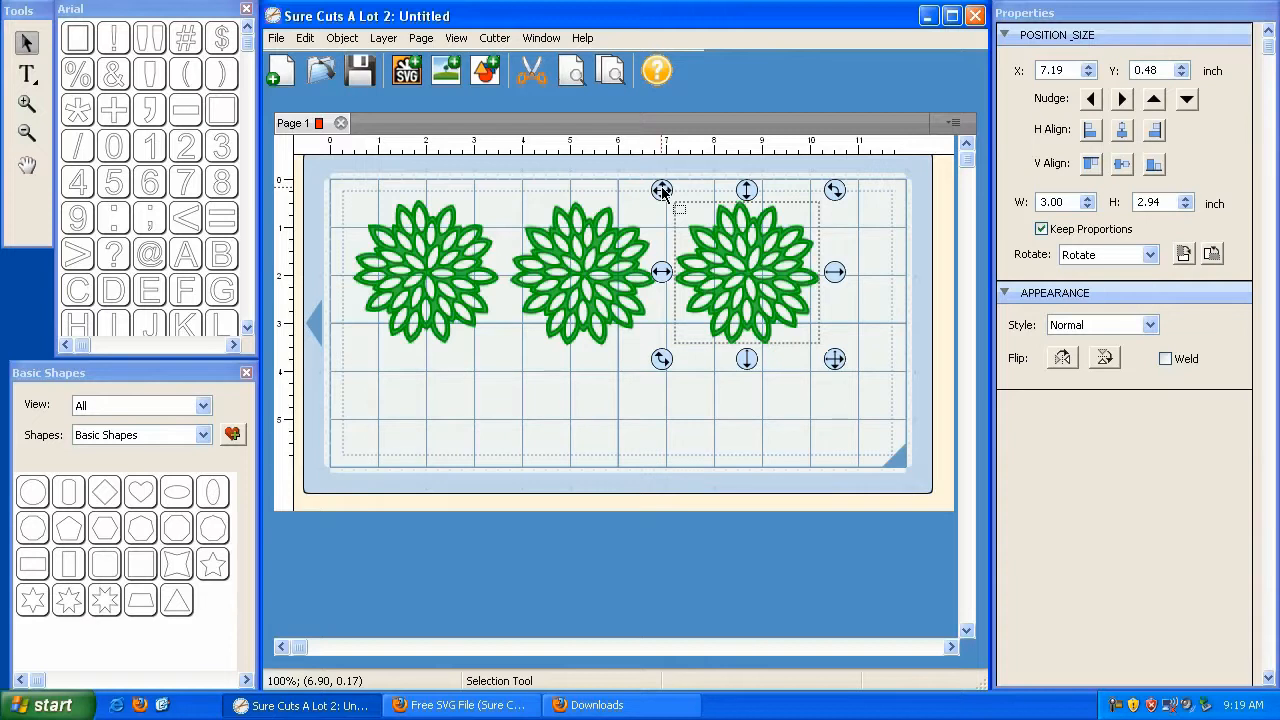
pyautogui.click(527, 370)
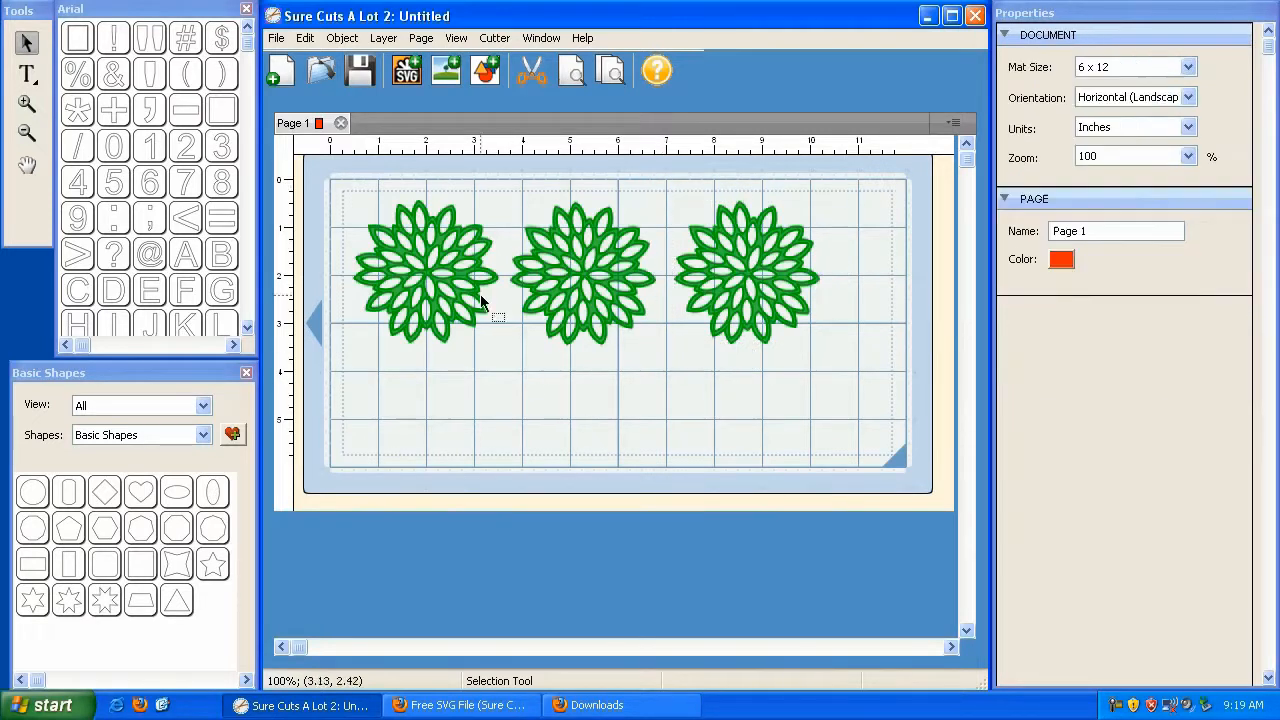
# Step: Save the project to the desktop as "Flower Card 2"
pyautogui.click(273, 38)
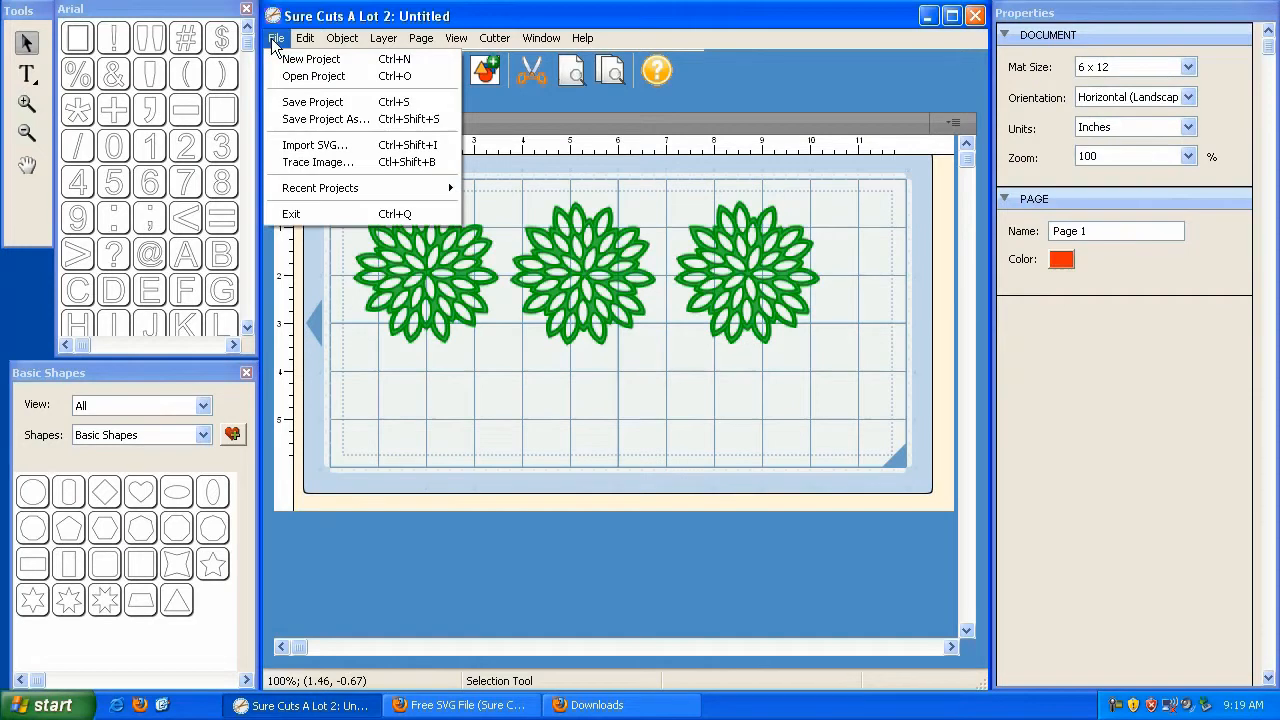
pyautogui.click(312, 104)
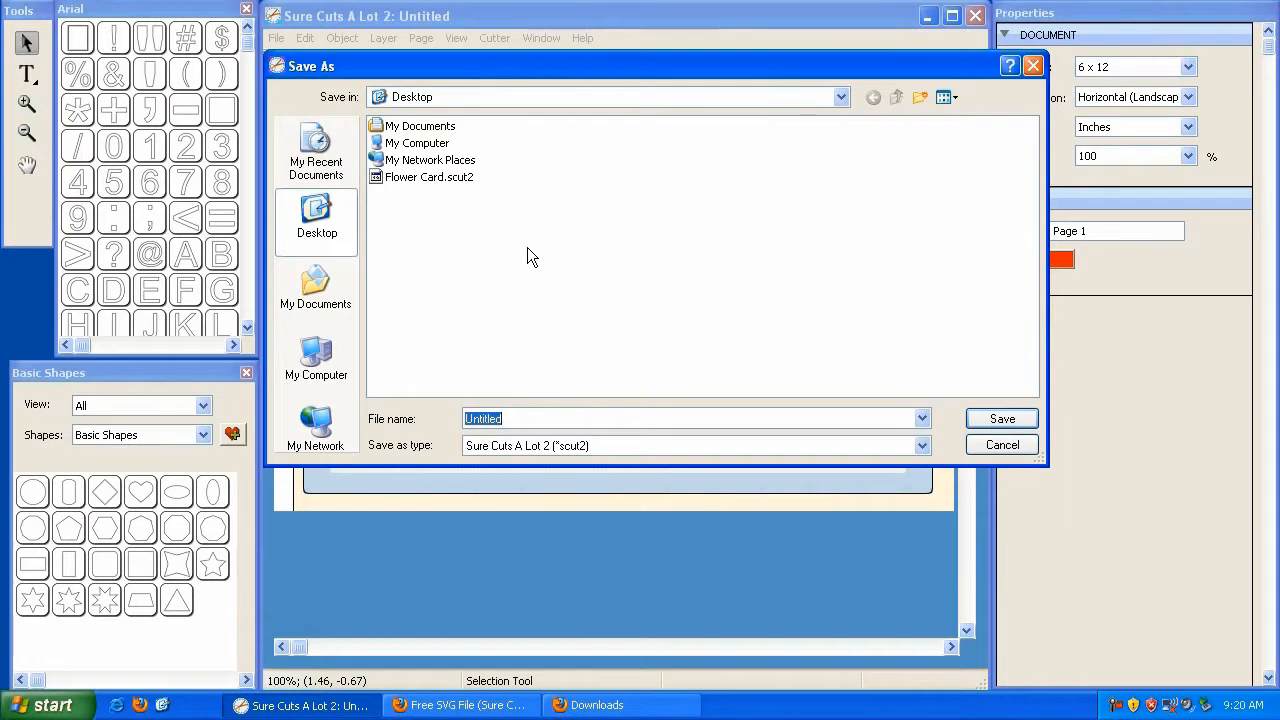
pyautogui.write('Flower Card 2')
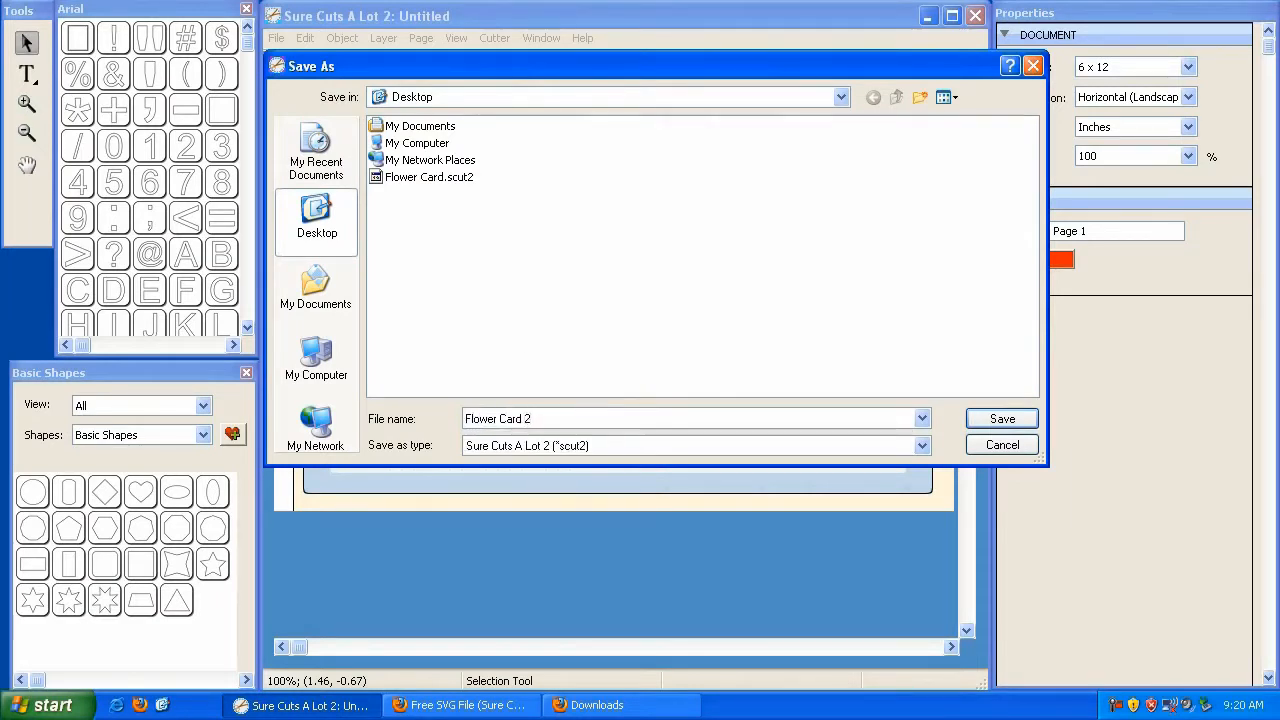
pyautogui.click(1002, 419)
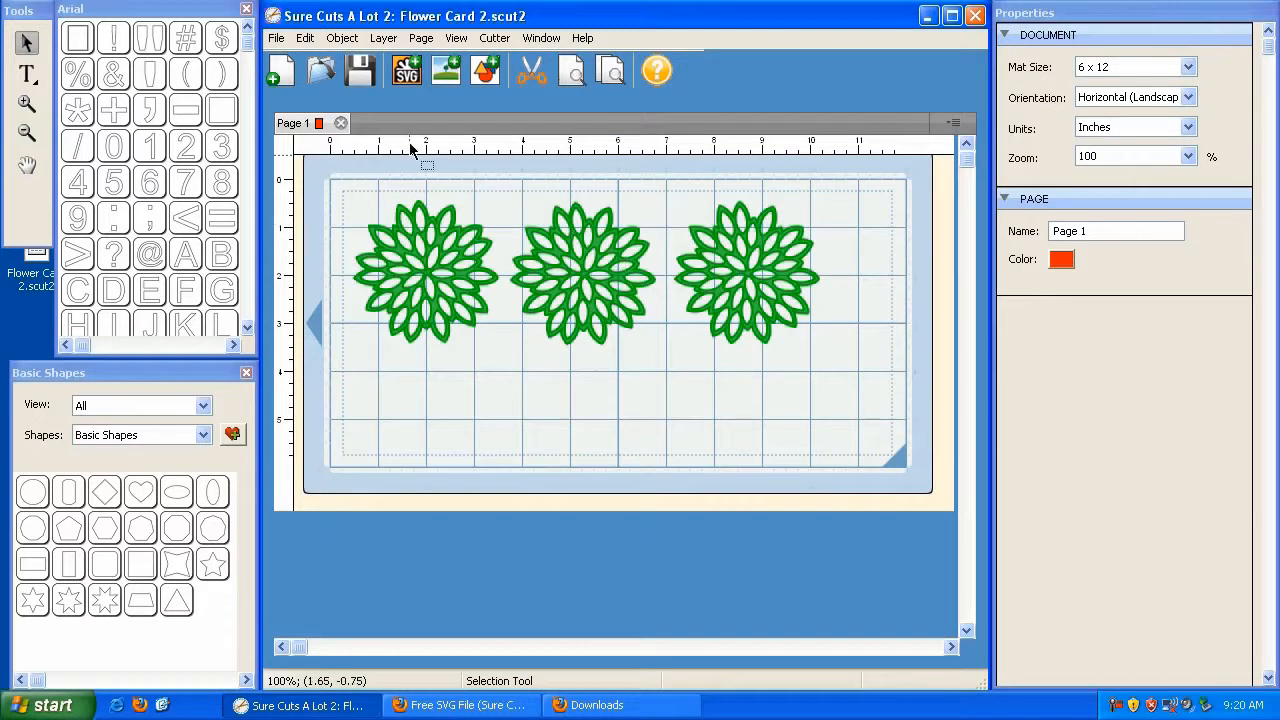
# Step: Start a new project and reopen Flower Card 2.scut2 from the desktop
pyautogui.click(276, 38)
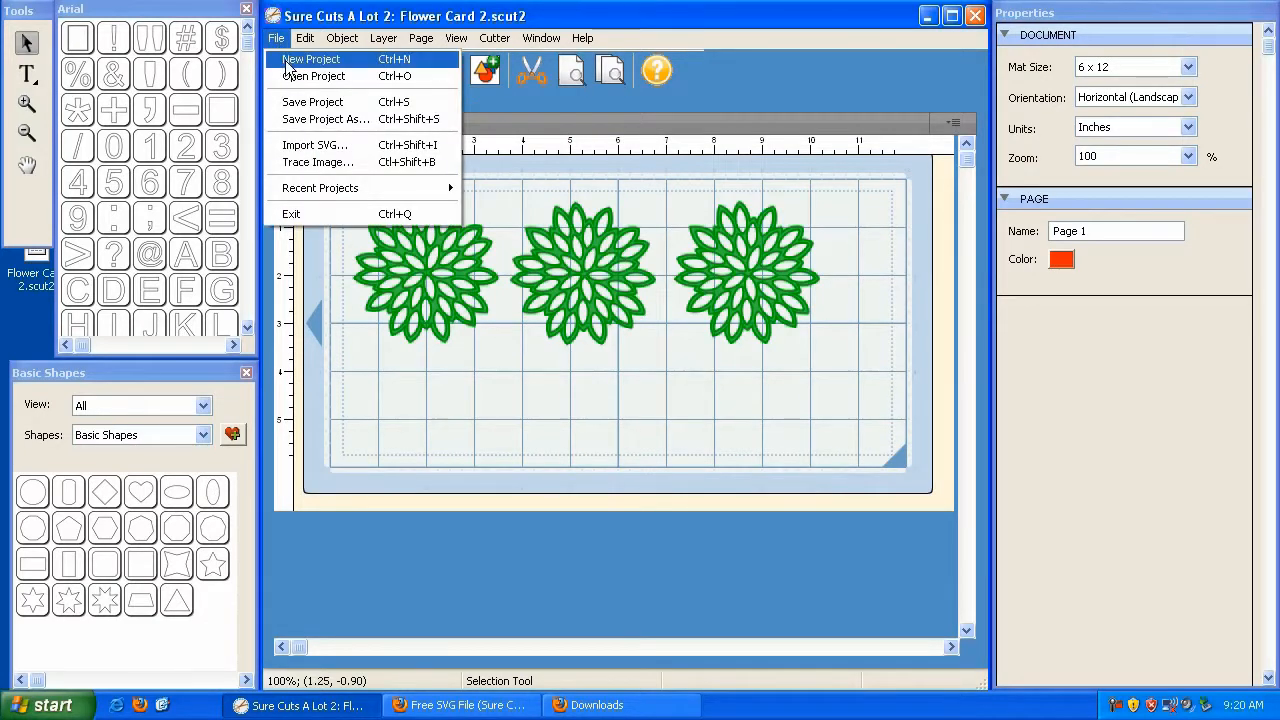
pyautogui.click(287, 60)
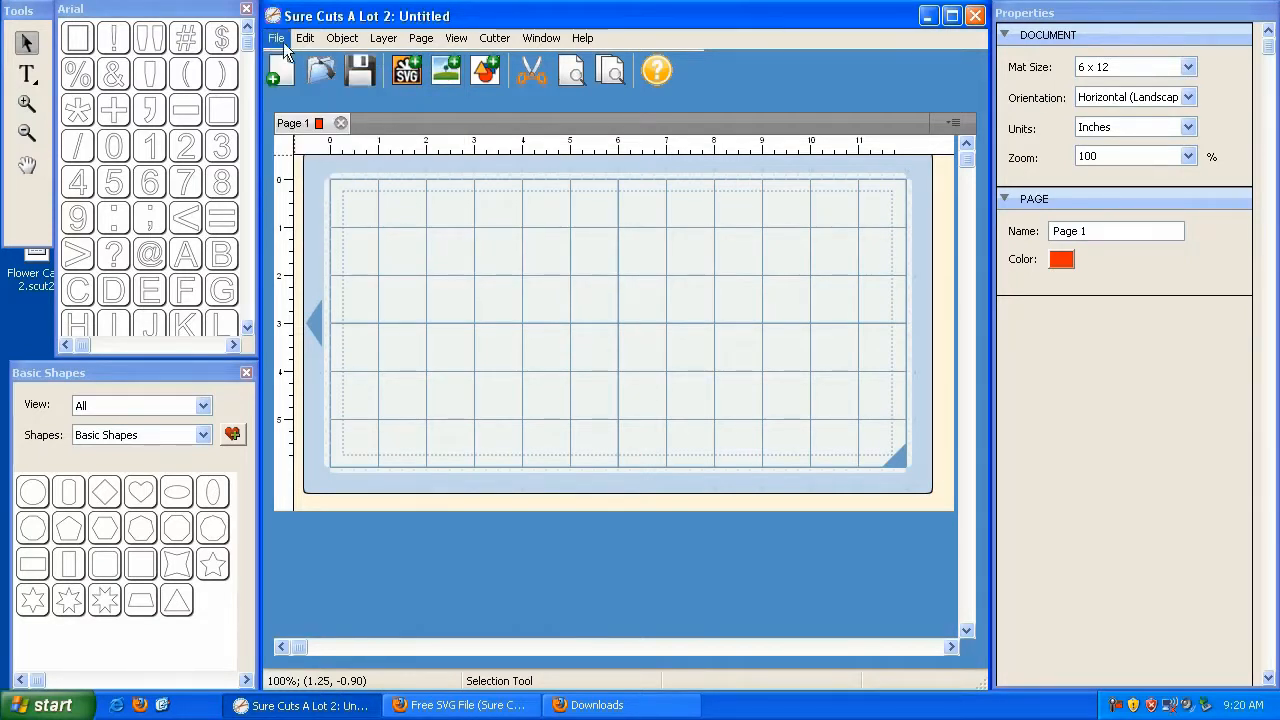
pyautogui.click(272, 40)
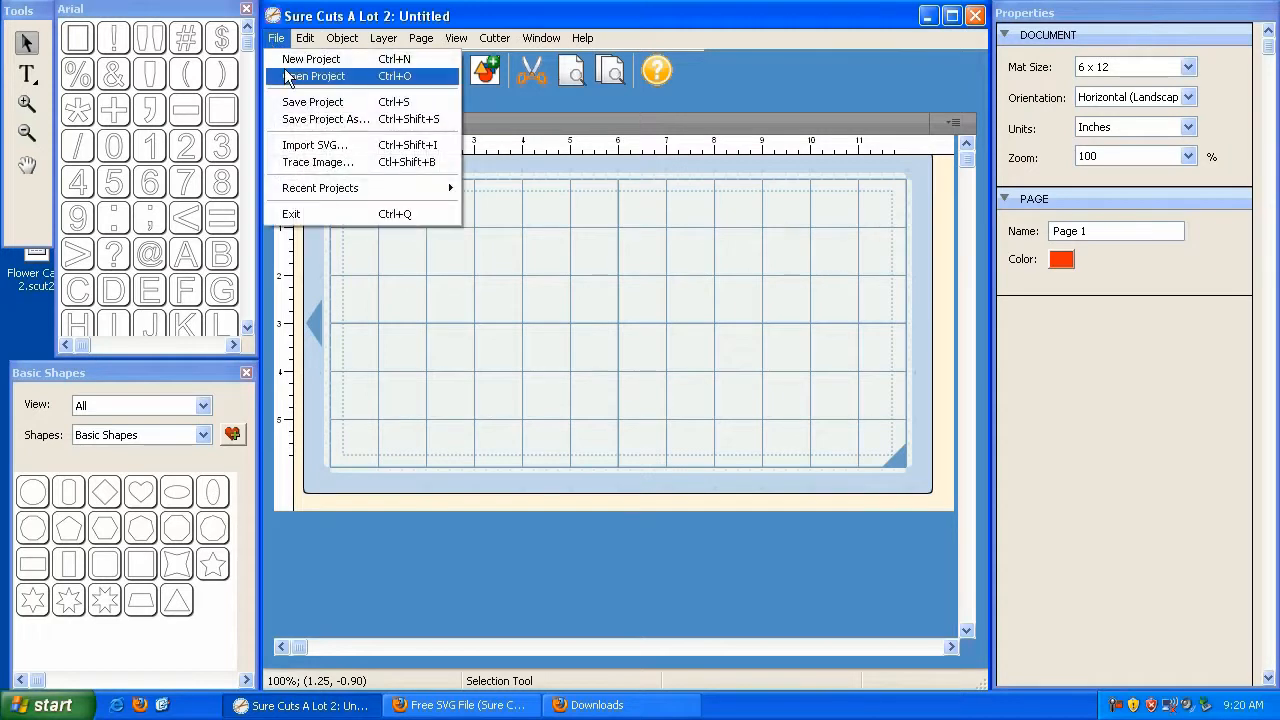
pyautogui.click(294, 80)
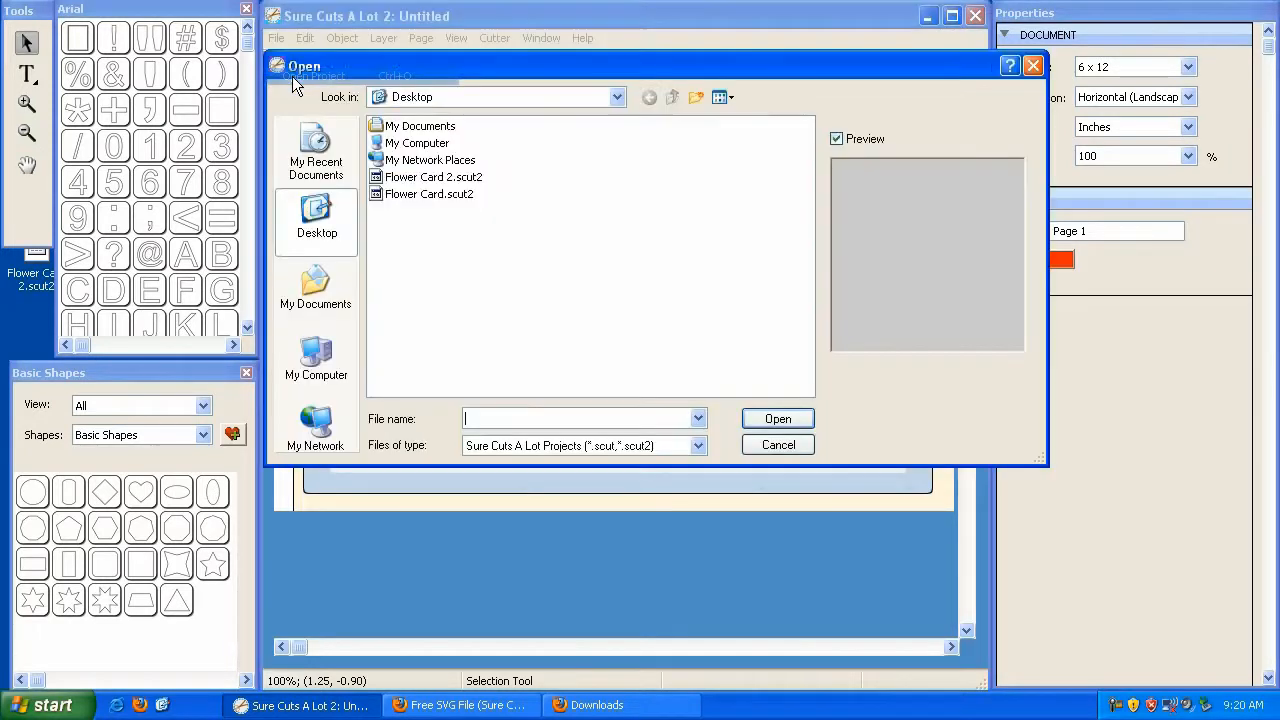
pyautogui.click(416, 180)
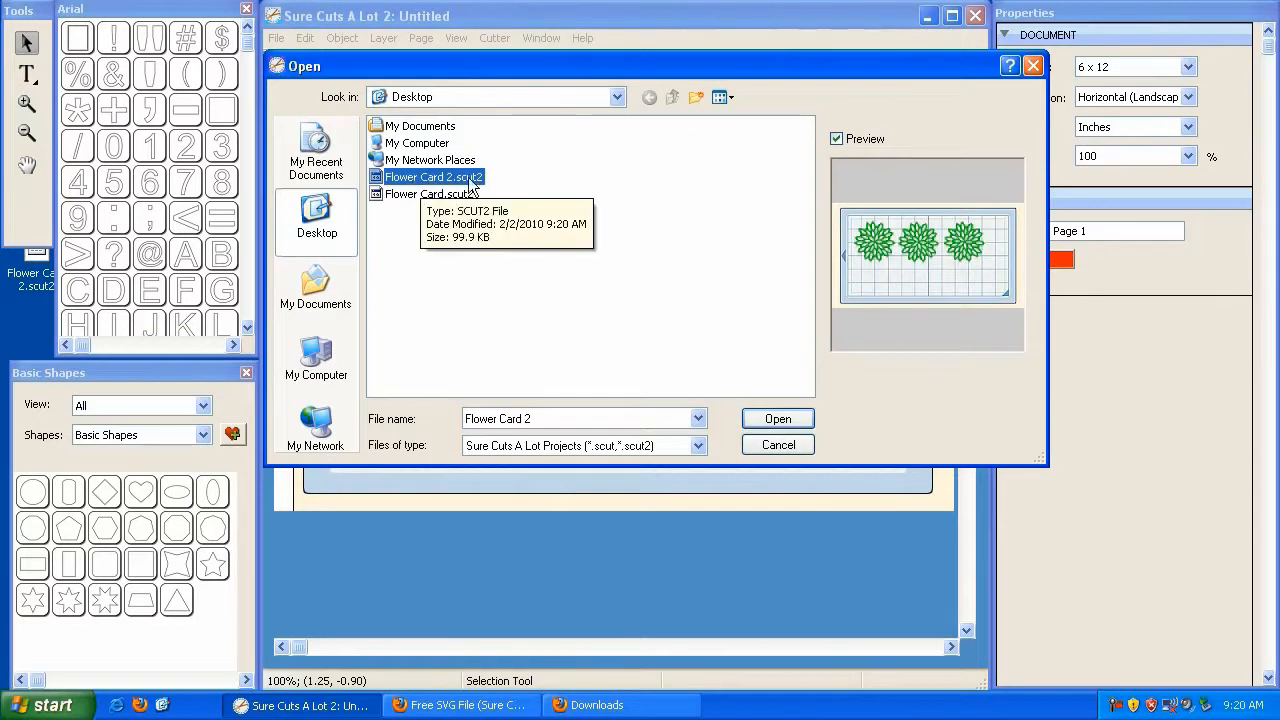
pyautogui.click(778, 420)
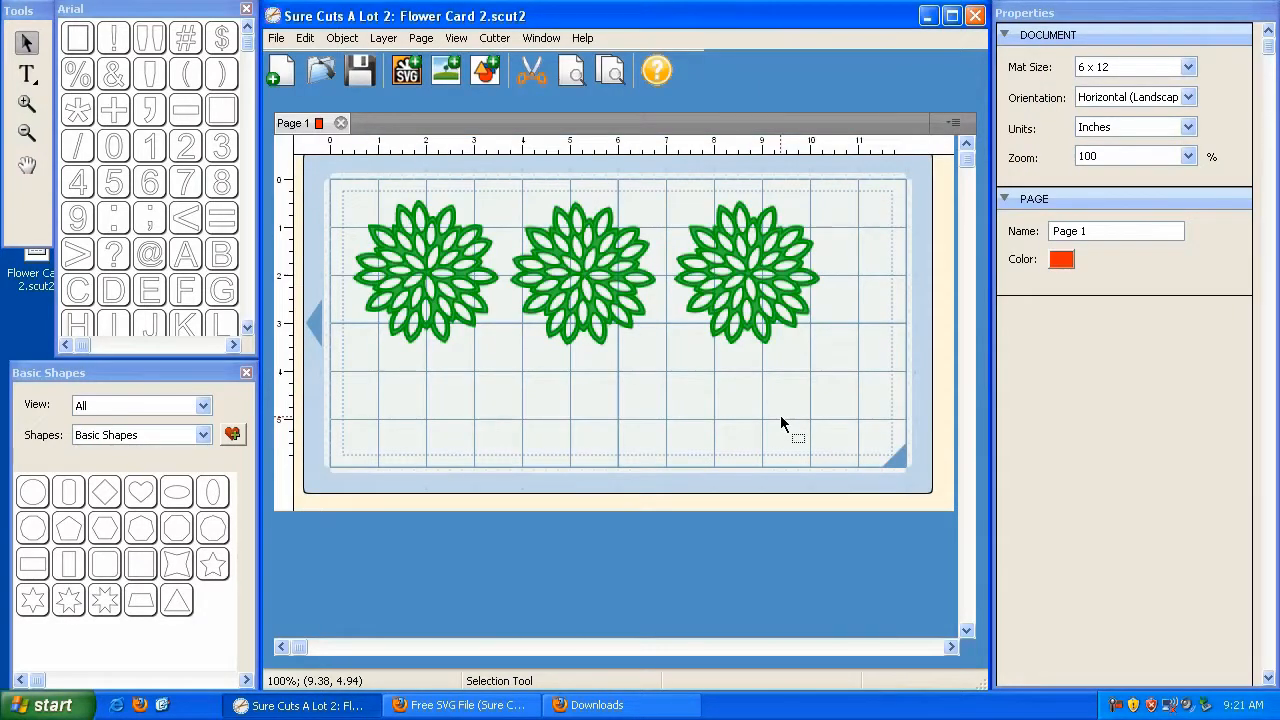
# Step: Show the desktop, locate the saved Flower Card 2.scut2 file, and return to the open project
pyautogui.click(165, 708)
pyautogui.click(52, 287)
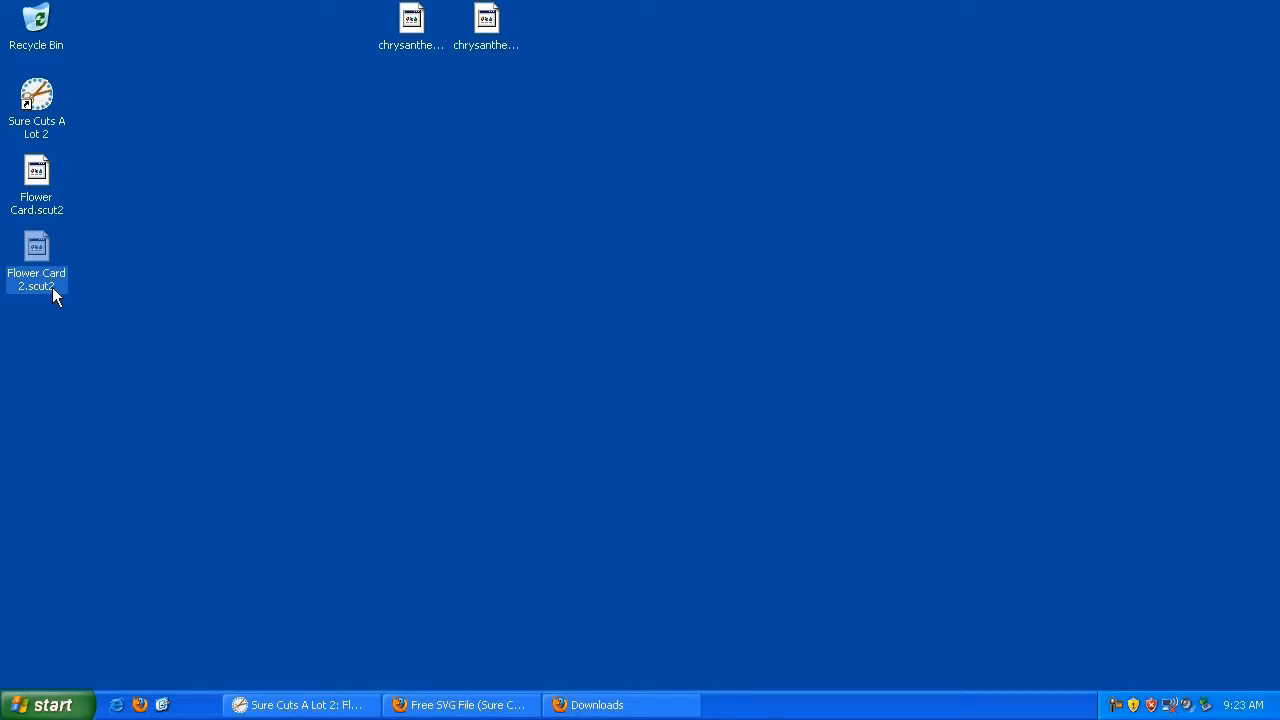
pyautogui.click(300, 708)
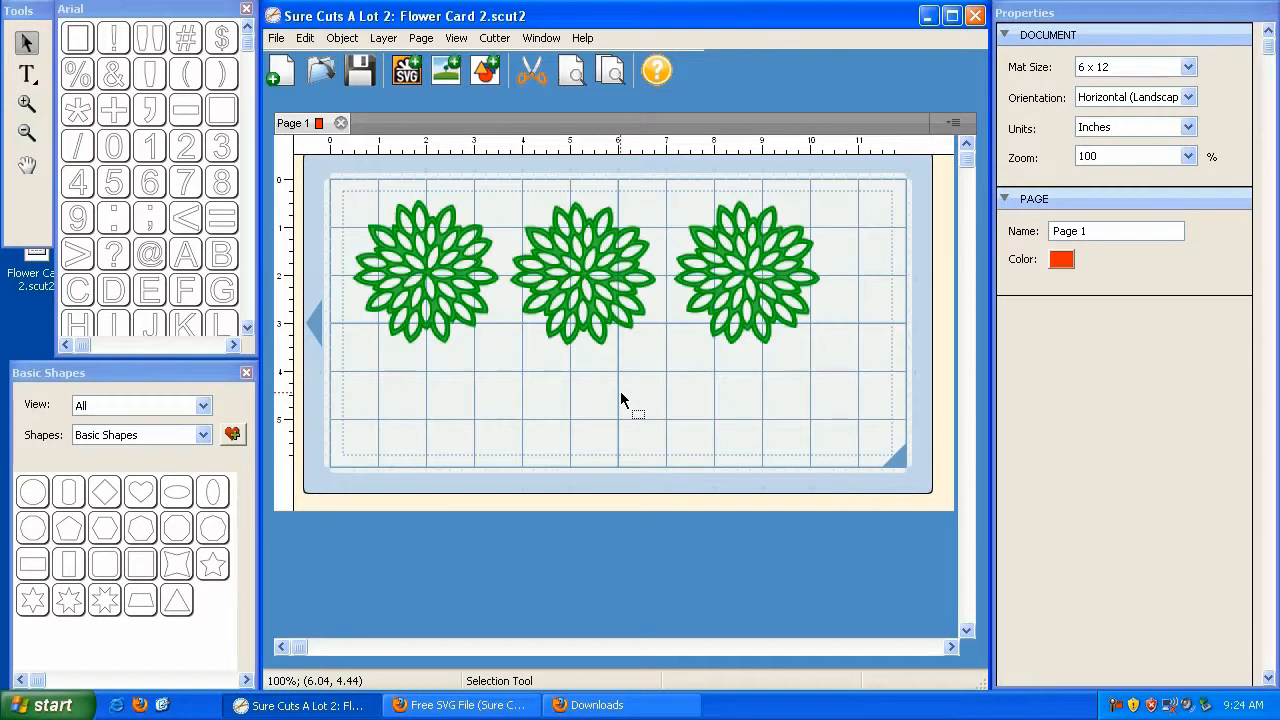
# Step: Copy and paste the middle flower, and move the selected original down and right to about X 6.12, Y 2.60 inch
pyautogui.click(577, 281)
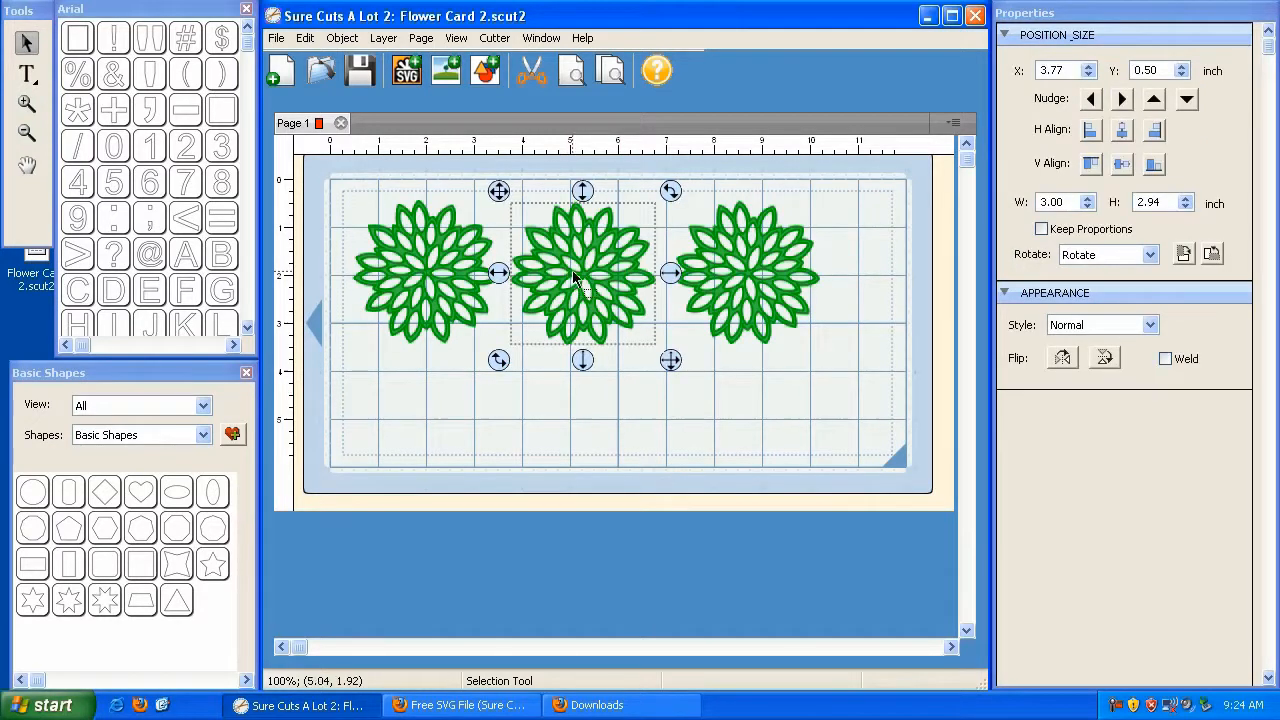
pyautogui.click(305, 37)
pyautogui.click(318, 121)
pyautogui.click(305, 37)
pyautogui.click(318, 137)
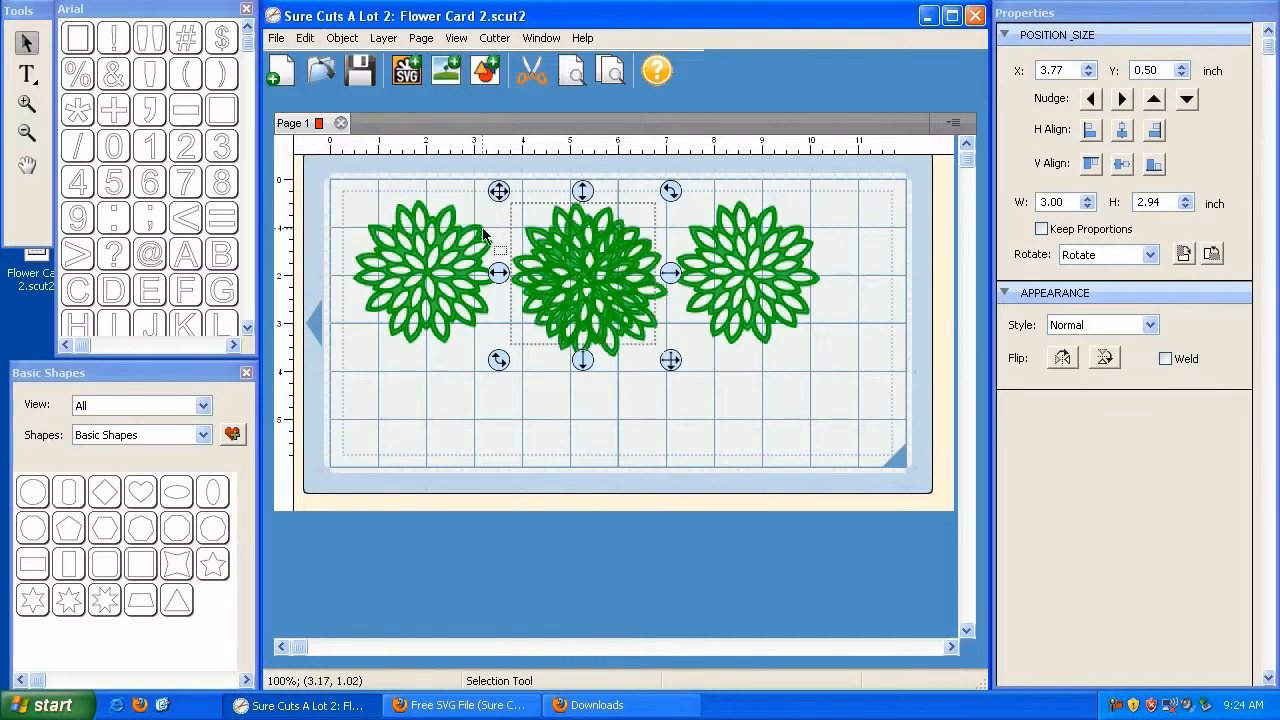
pyautogui.moveTo(505, 184); pyautogui.dragTo(617, 285)
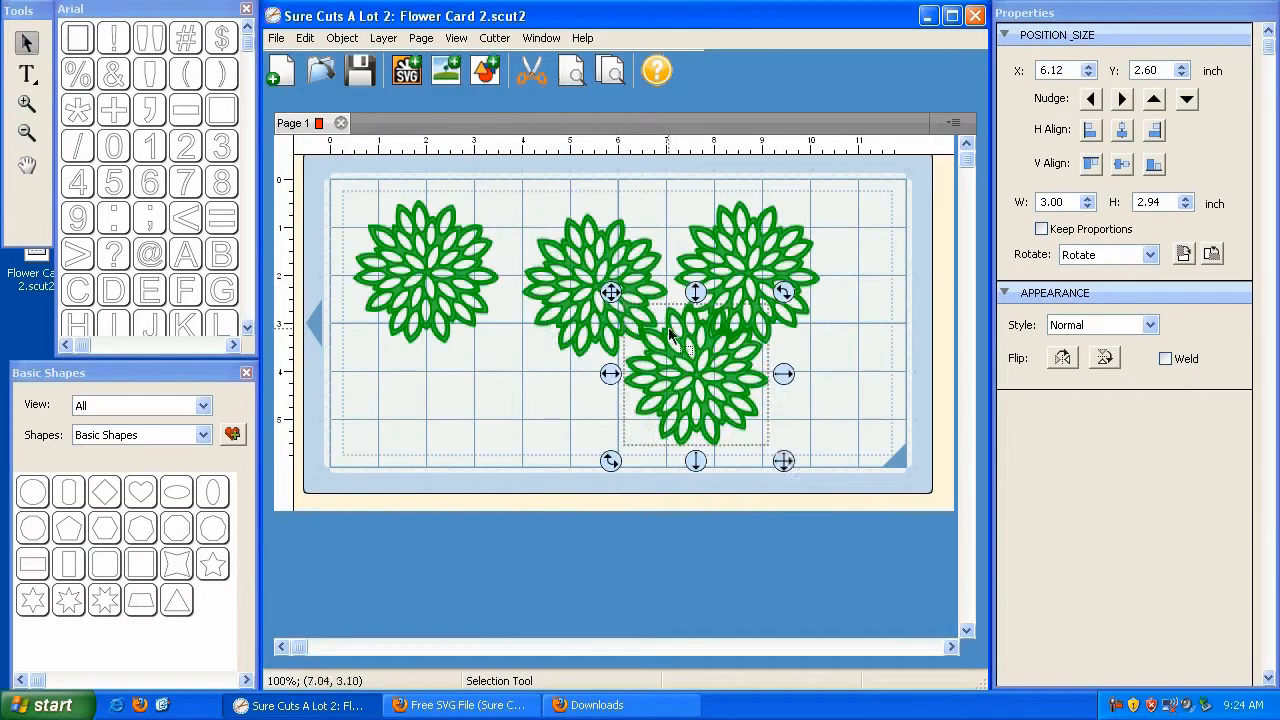
# Step: Shrink the moved flower to about 1.34 by 1.31 inch and place it below the first two flowers at about X 3.13, Y 3.17
pyautogui.moveTo(783, 460); pyautogui.dragTo(703, 382)
pyautogui.moveTo(613, 291); pyautogui.dragTo(468, 319)
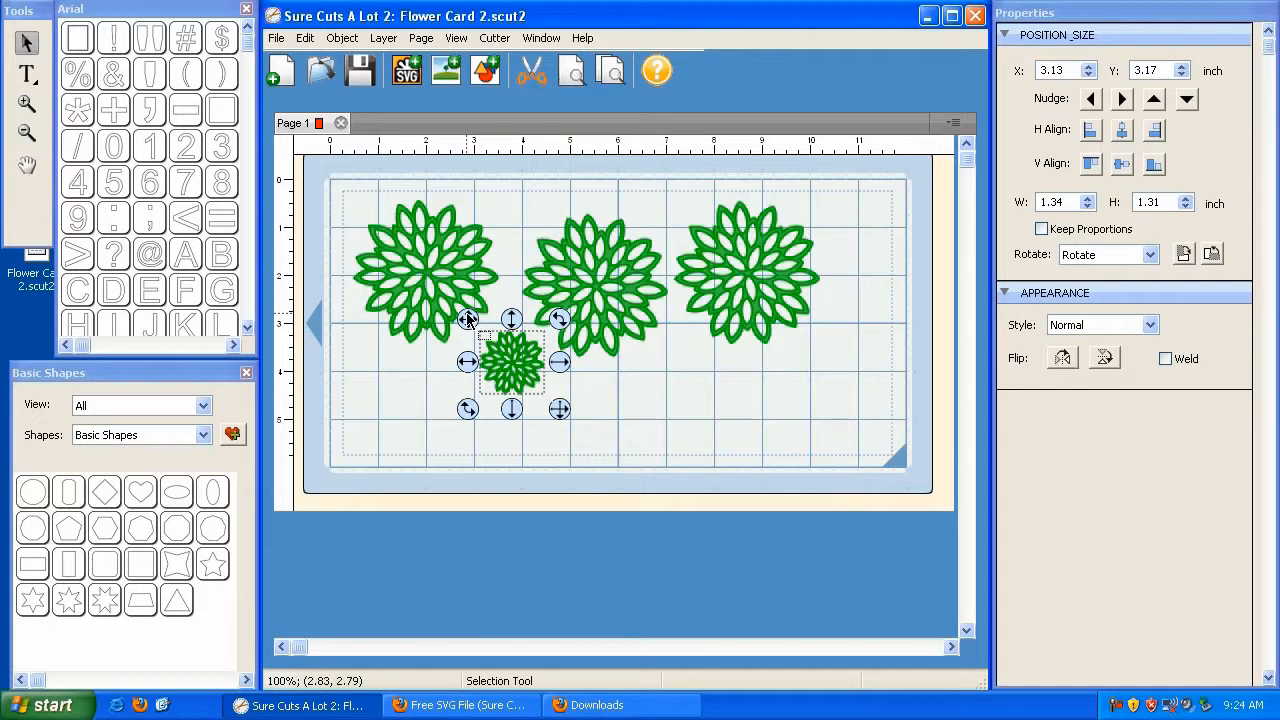
pyautogui.click(443, 374)
# Step: Save the modified project to the desktop as a new file named "Flower Card 2 Alternate"
pyautogui.click(280, 40)
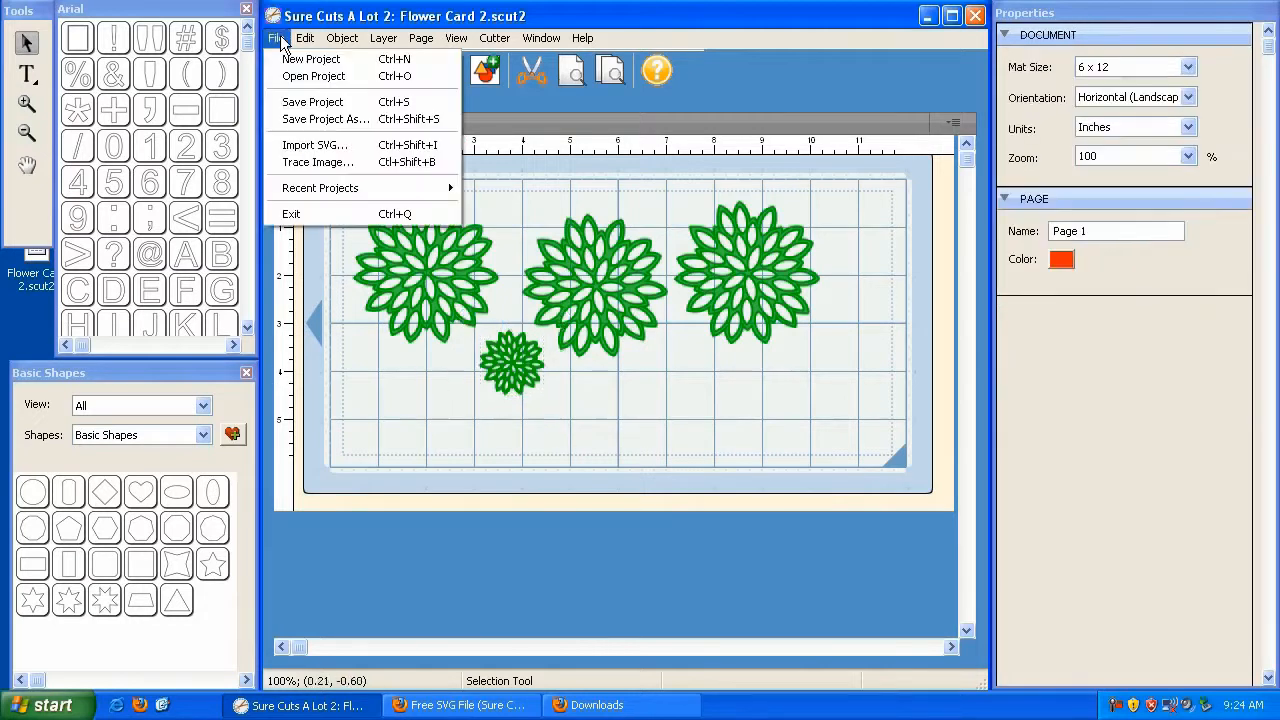
pyautogui.click(315, 120)
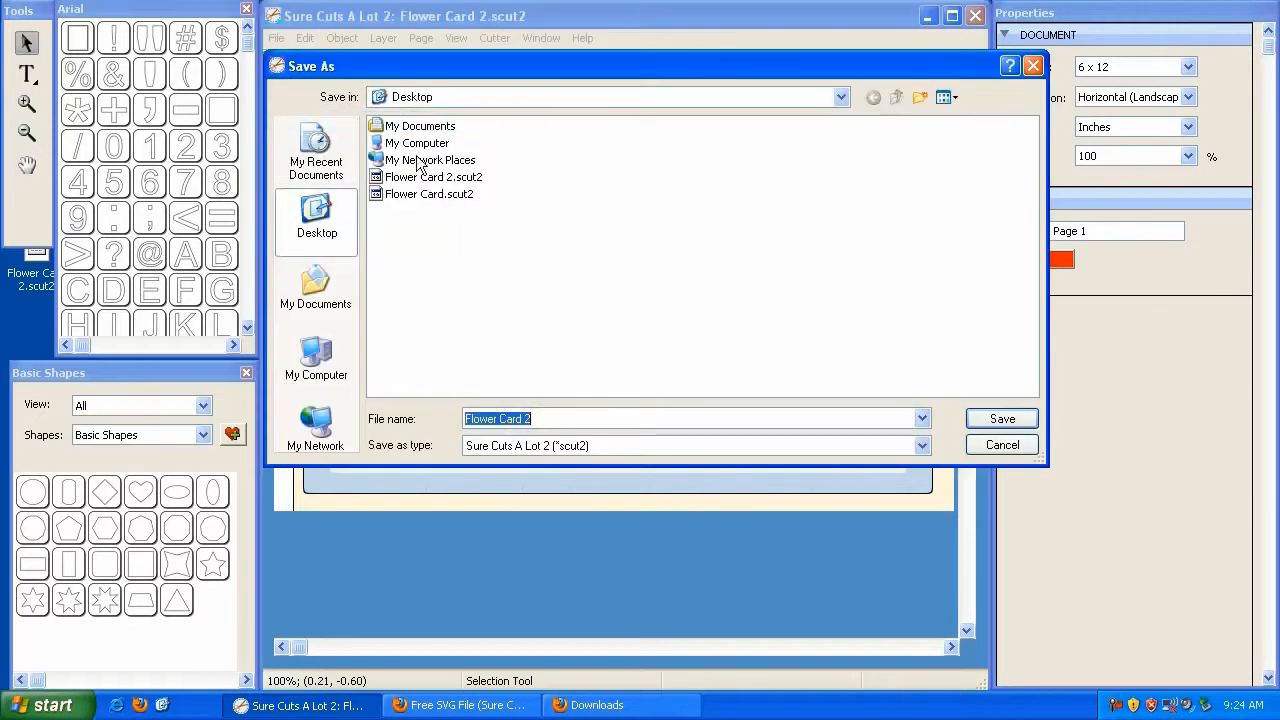
pyautogui.click(543, 420)
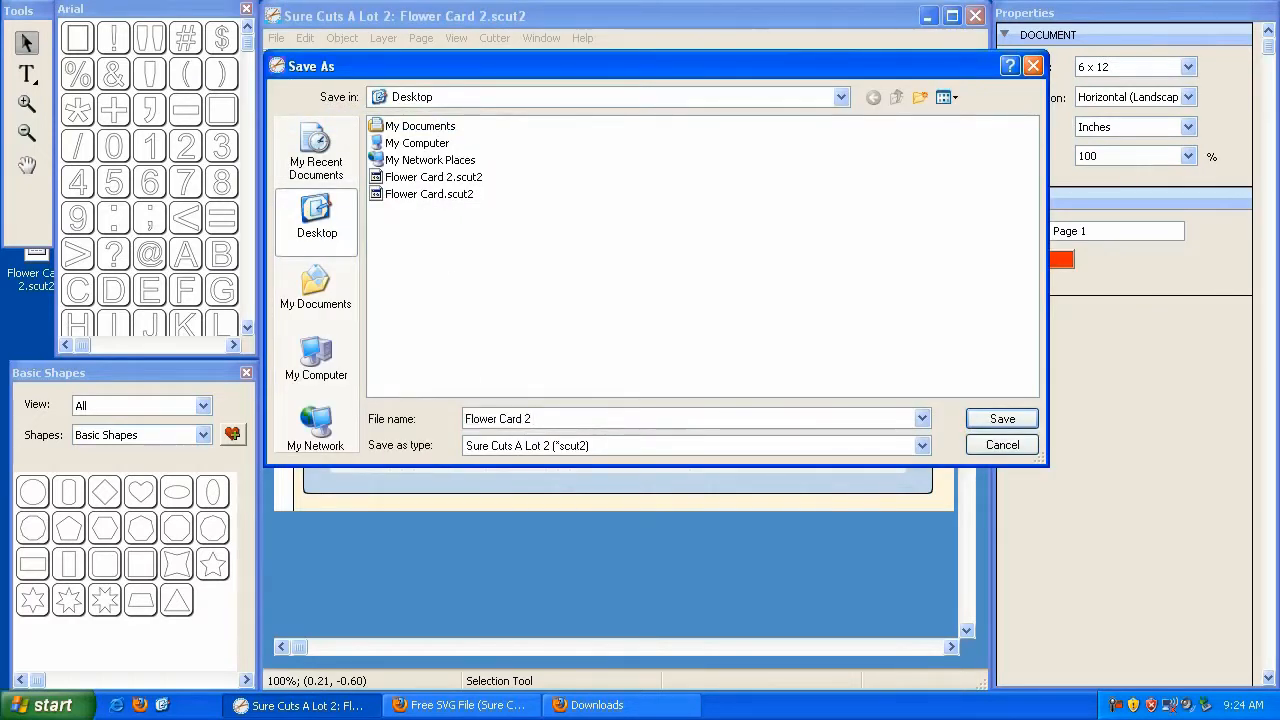
pyautogui.write('All')
pyautogui.write('ernate')
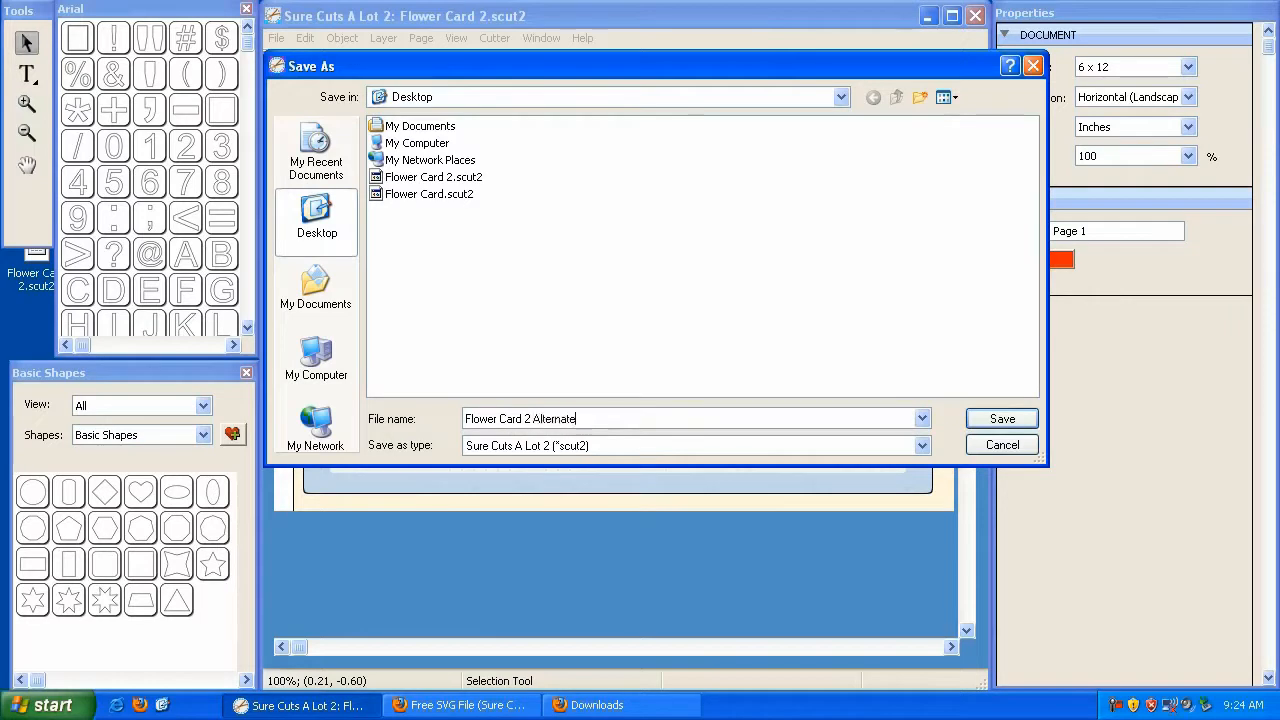
pyautogui.click(996, 418)
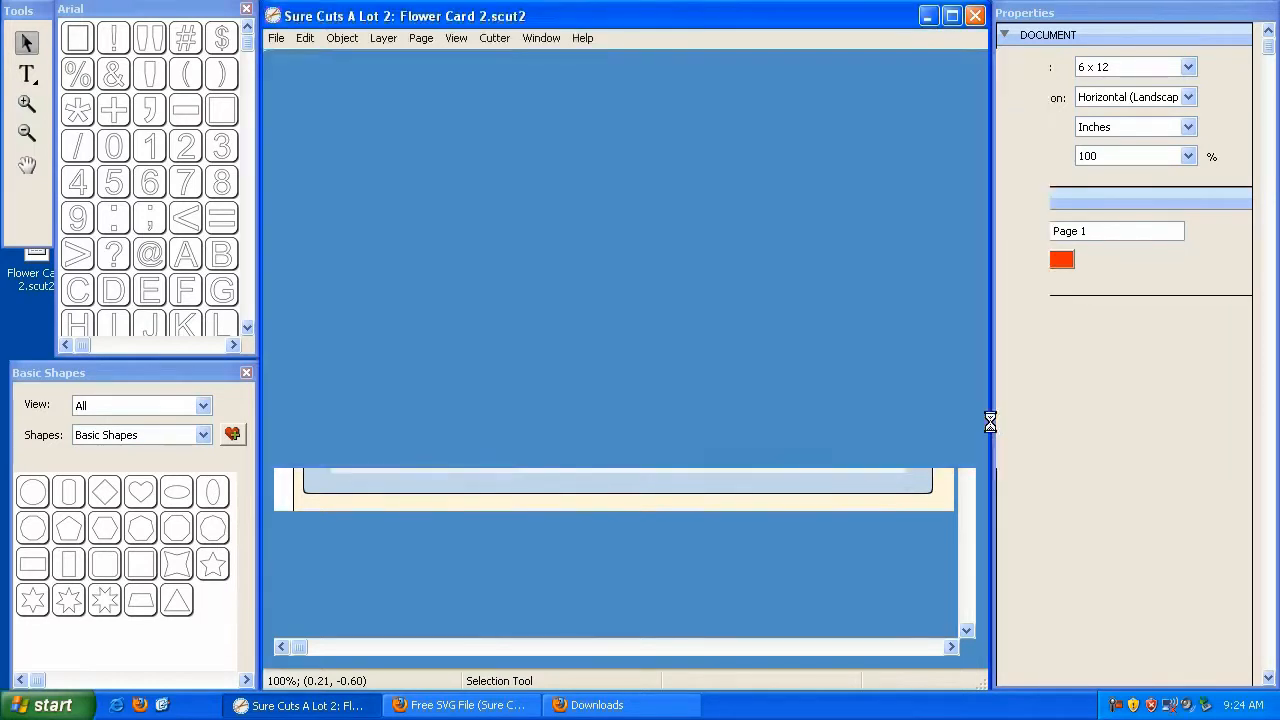
# Step: Open the original Flower Card 2.scut2 project from the desktop
pyautogui.click(279, 38)
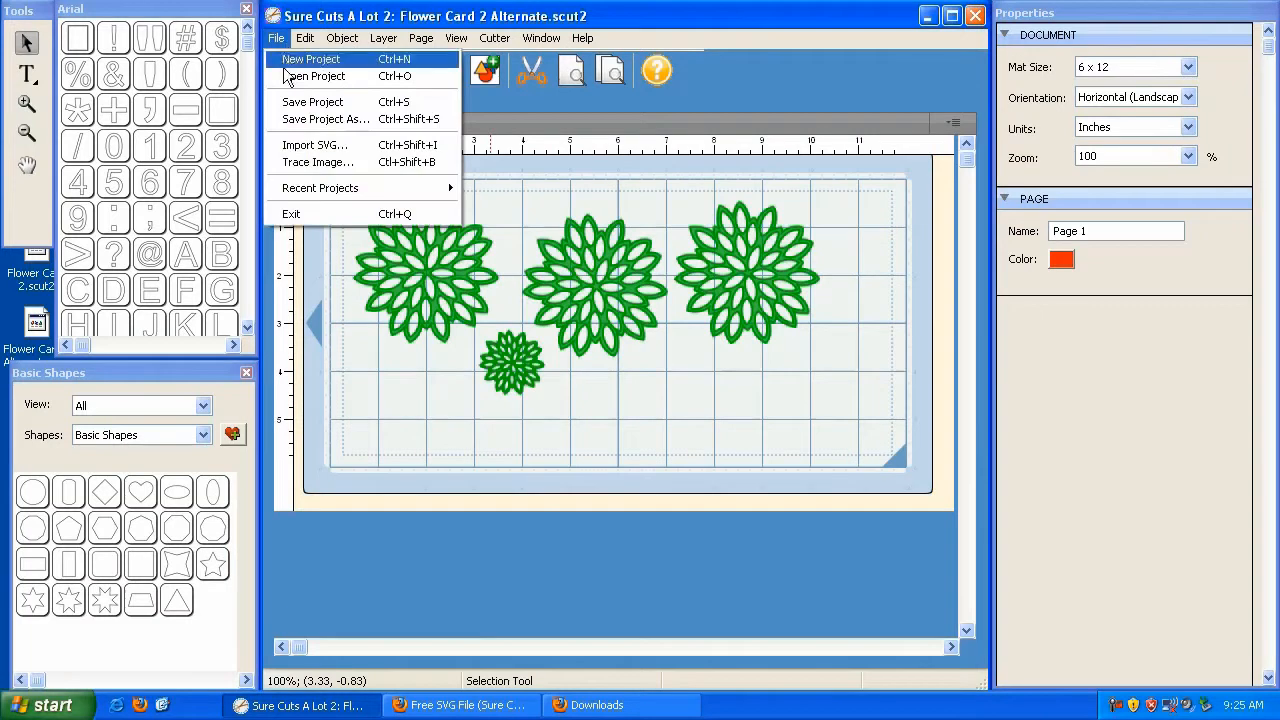
pyautogui.click(300, 77)
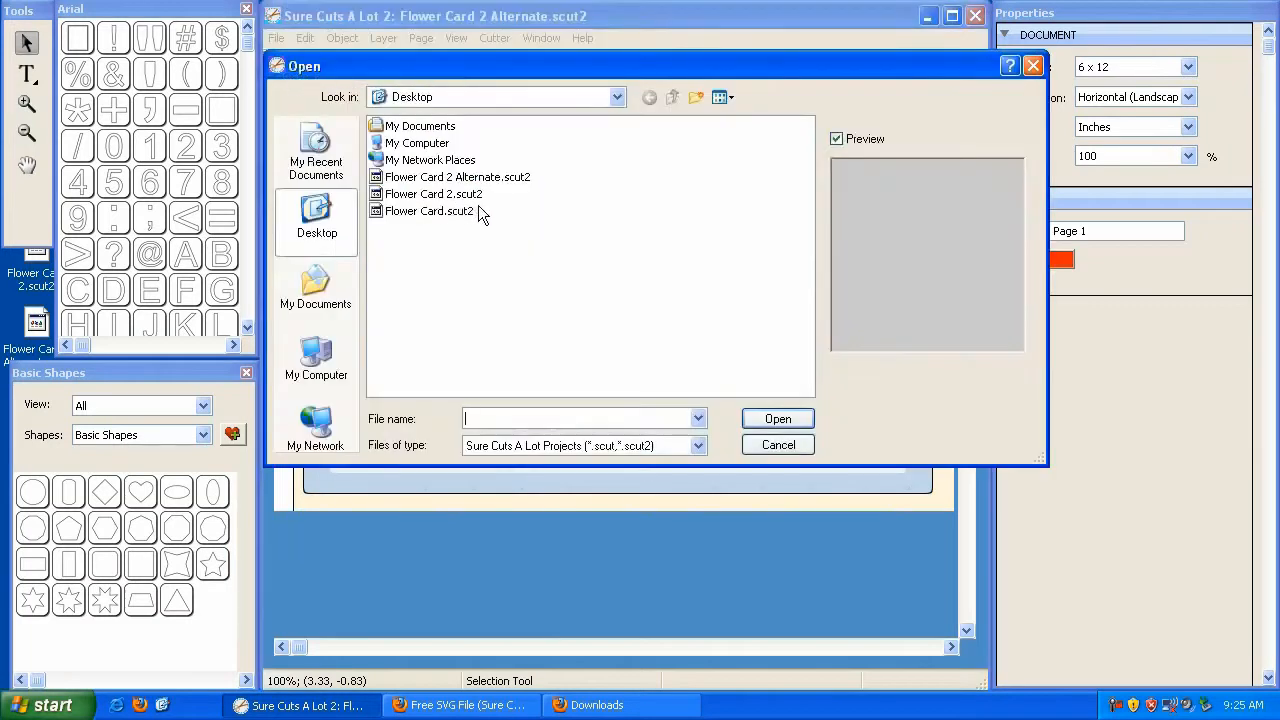
pyautogui.click(421, 199)
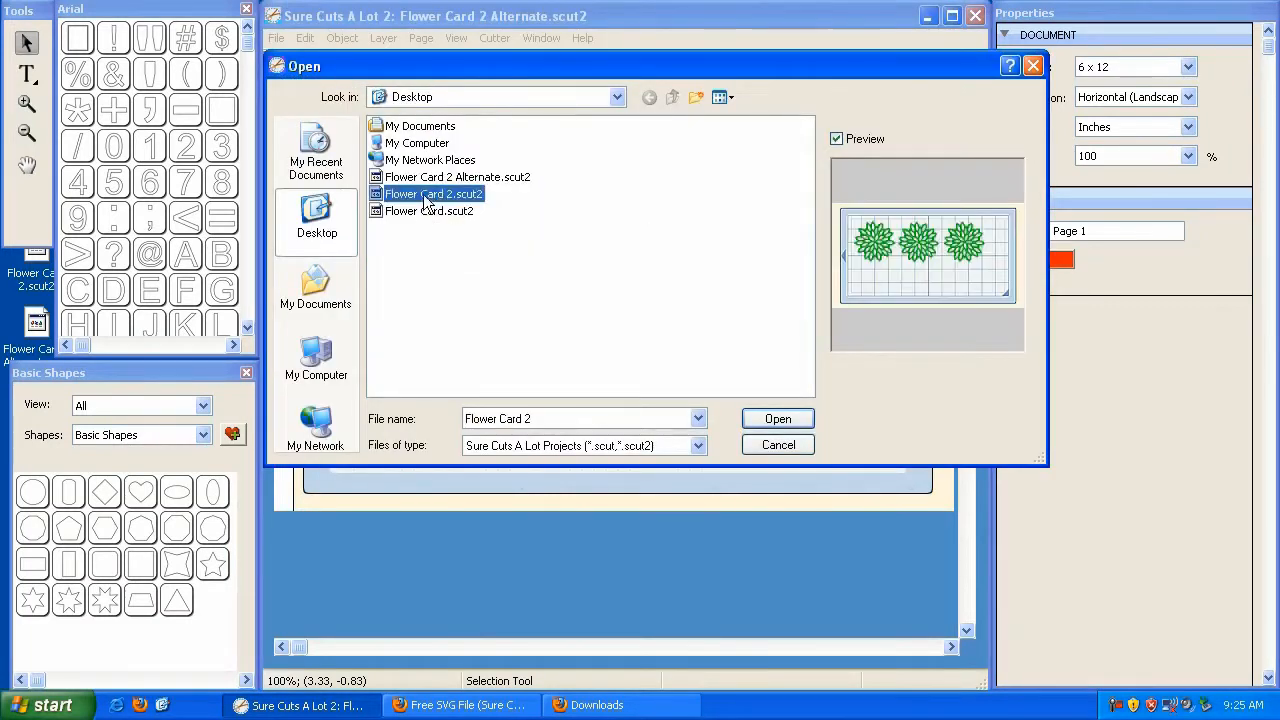
pyautogui.click(440, 195)
pyautogui.click(545, 208)
pyautogui.click(453, 198)
pyautogui.click(775, 420)
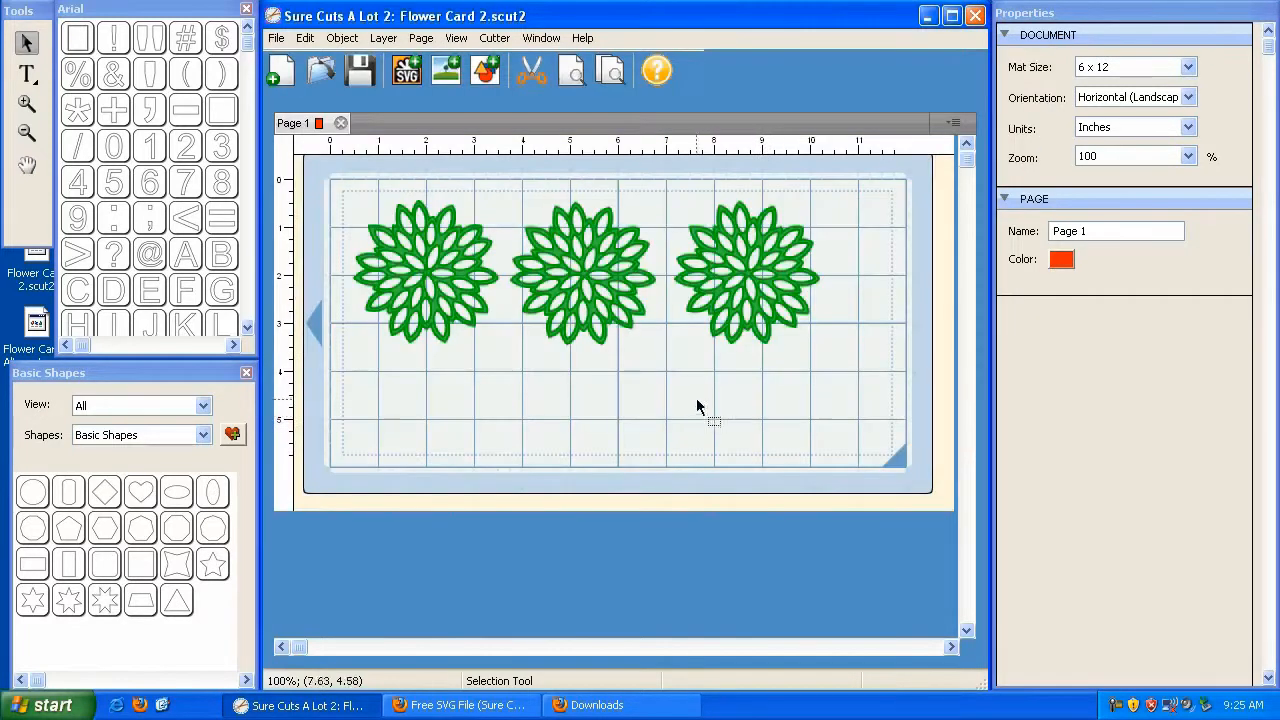
# Step: Open the Flower Card 2 Alternate.scut2 project from the desktop
pyautogui.click(277, 38)
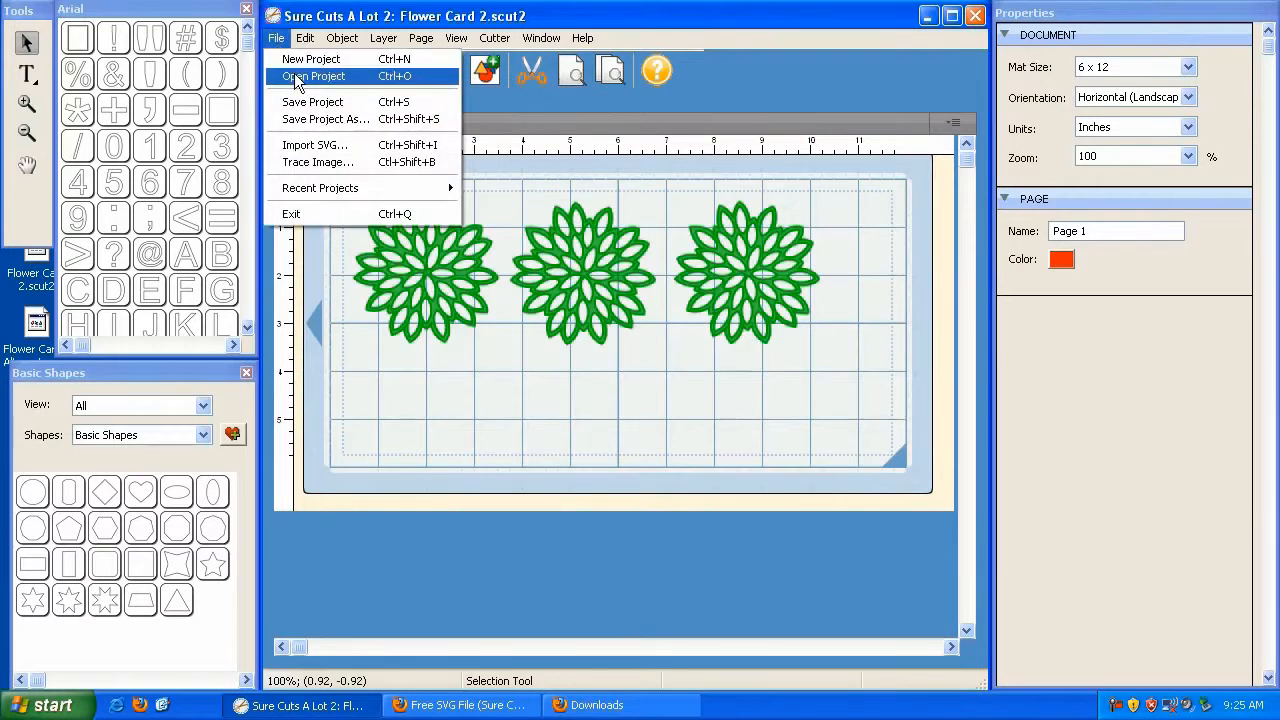
pyautogui.click(298, 80)
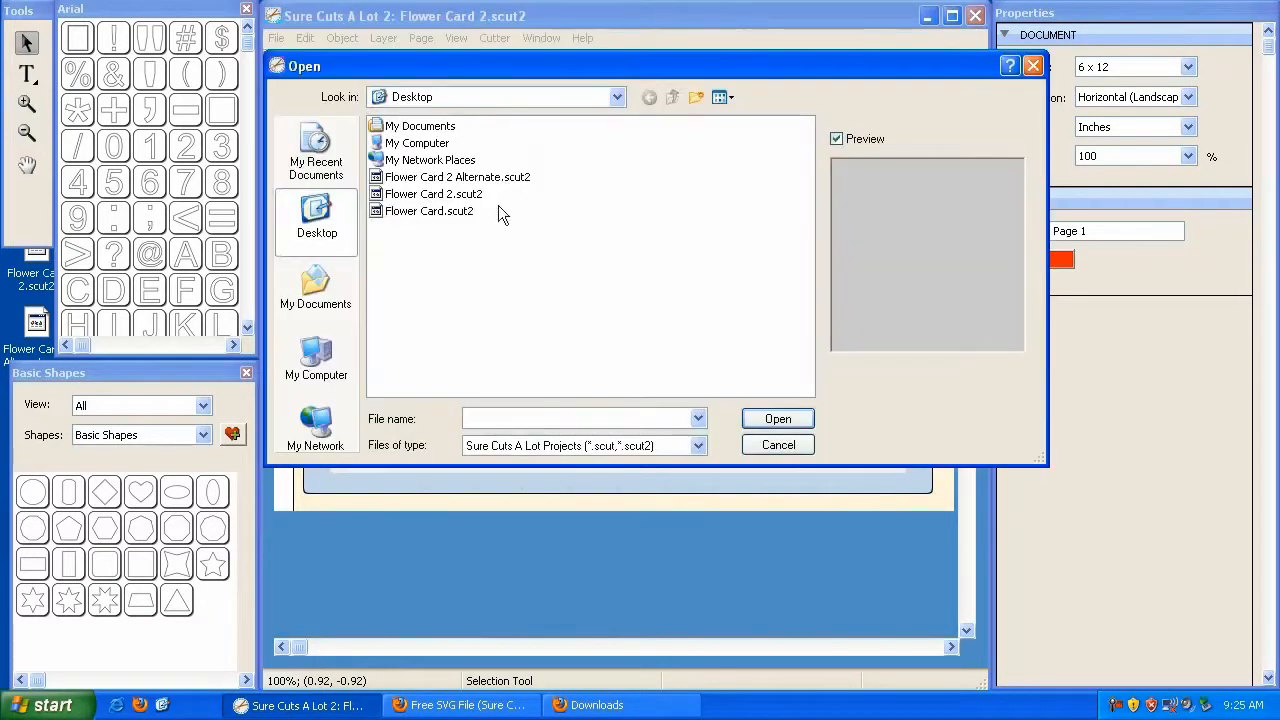
pyautogui.click(436, 180)
pyautogui.doubleClick(451, 180)
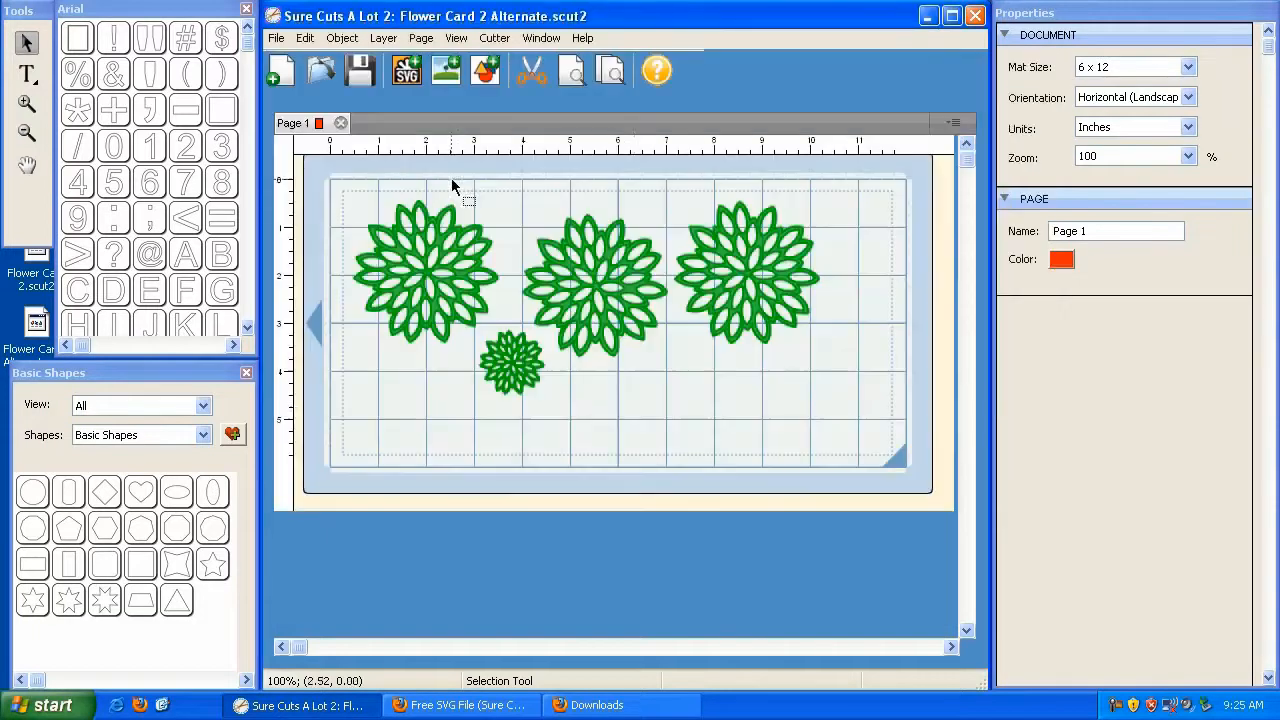
pyautogui.click(276, 40)
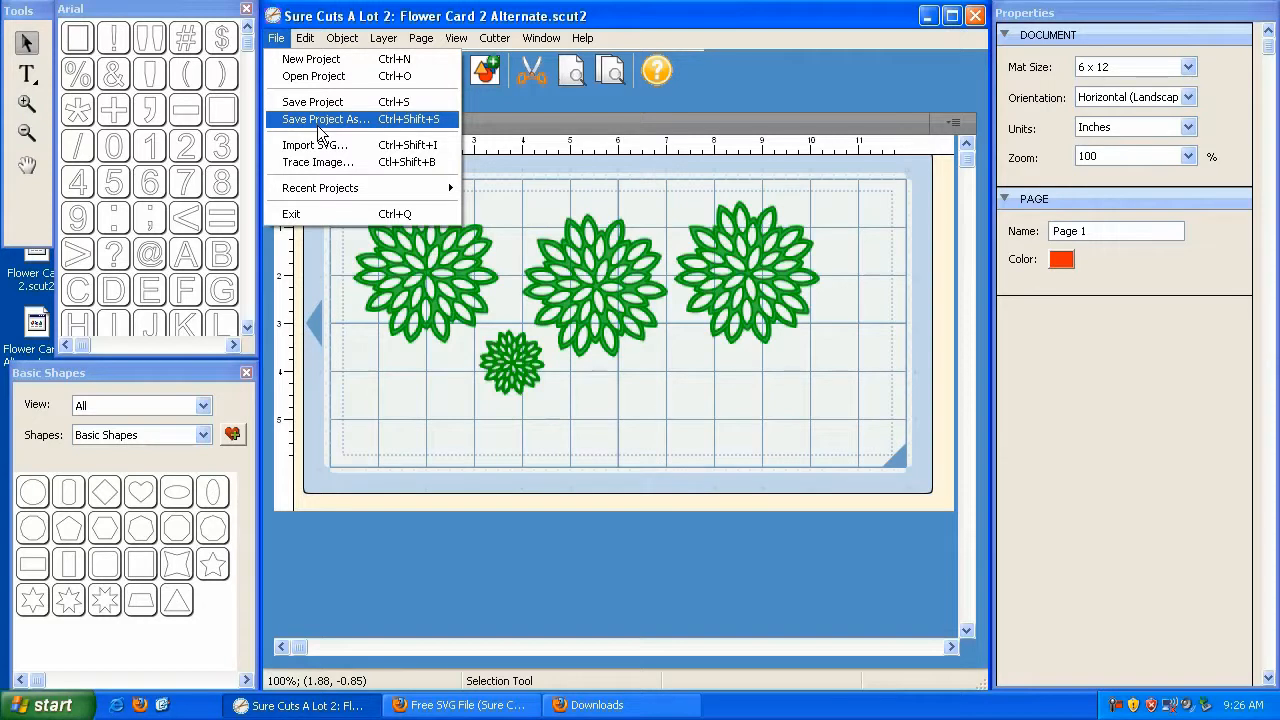
pyautogui.click(714, 394)
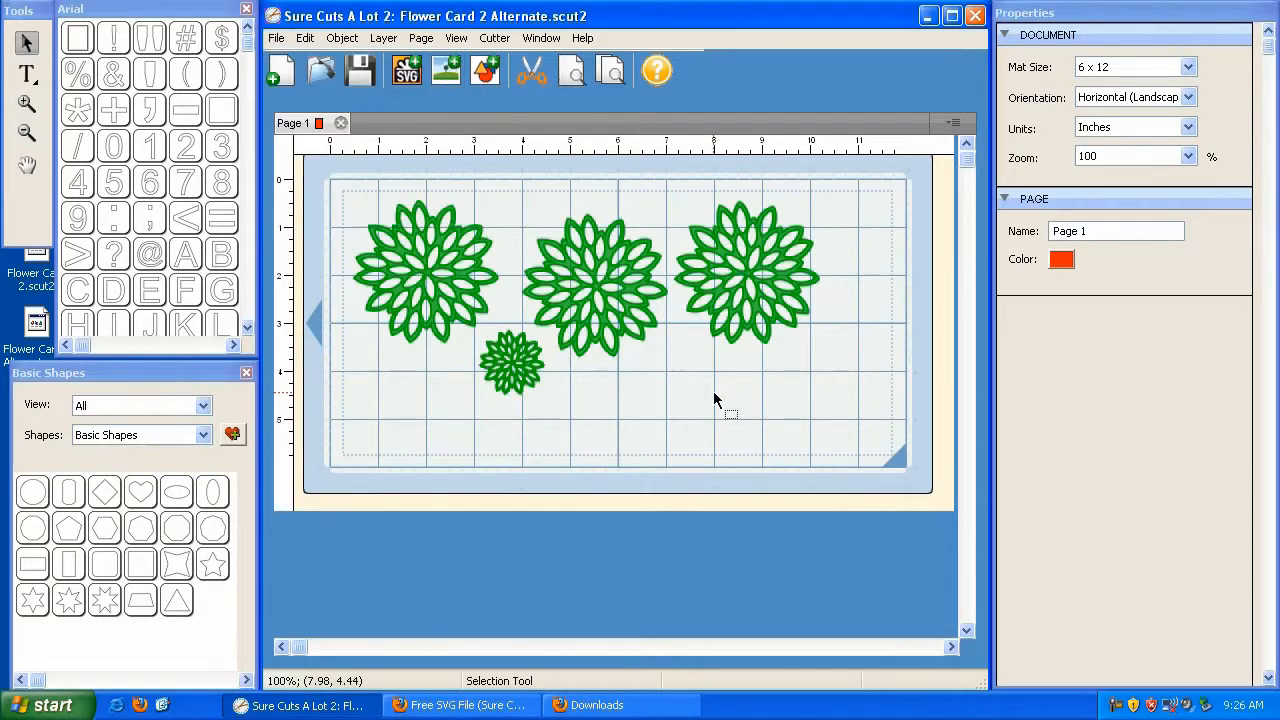
# Step: Start a new project and import chrysanthemum_bottom.svg from the desktop
pyautogui.click(278, 40)
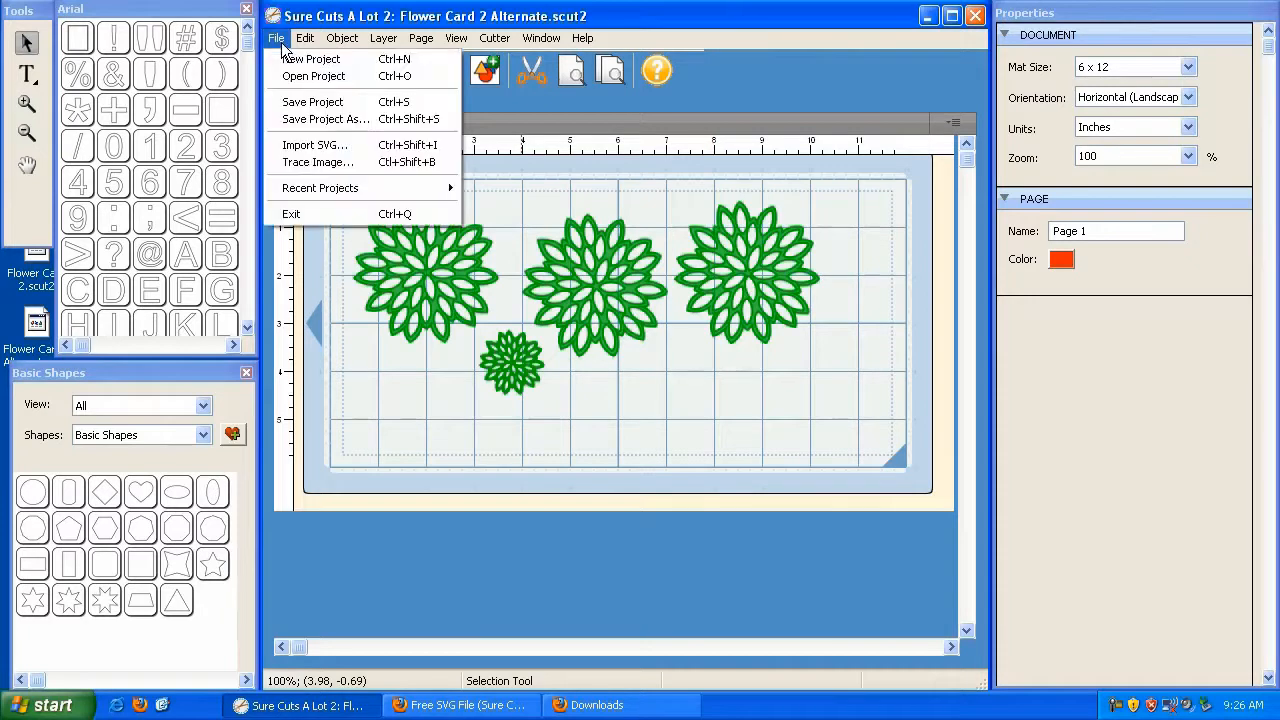
pyautogui.click(289, 62)
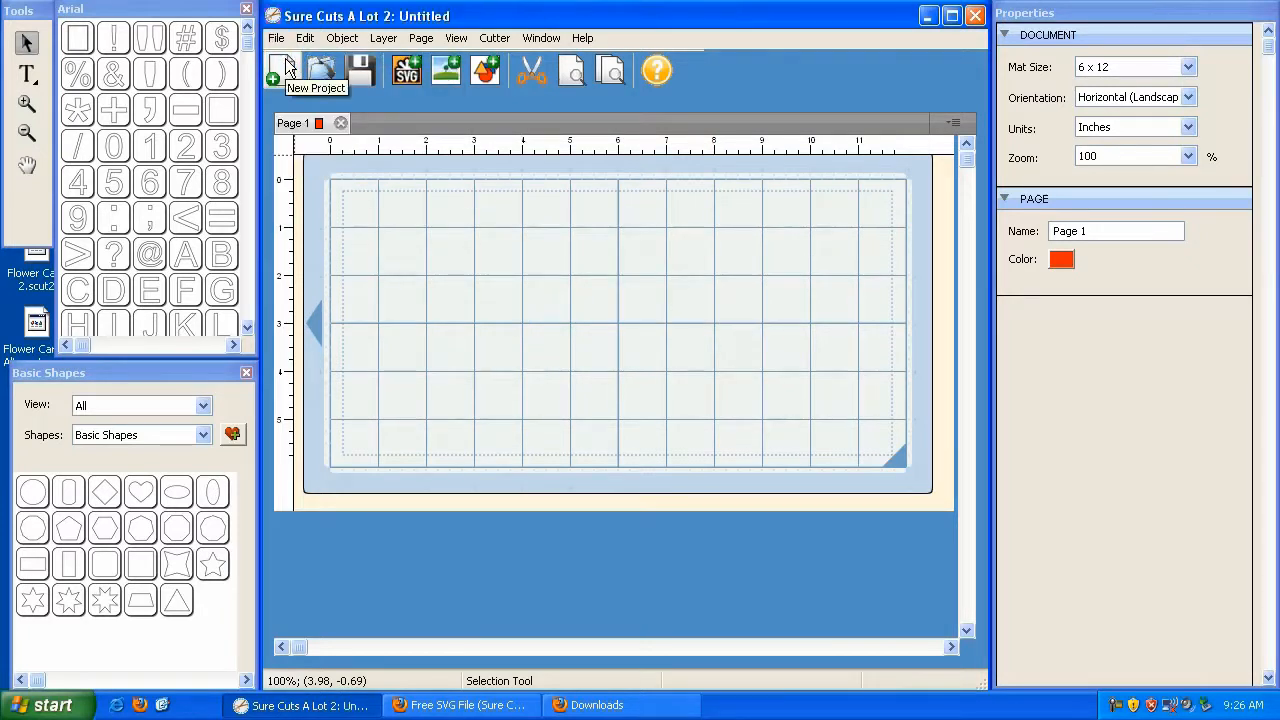
pyautogui.click(407, 72)
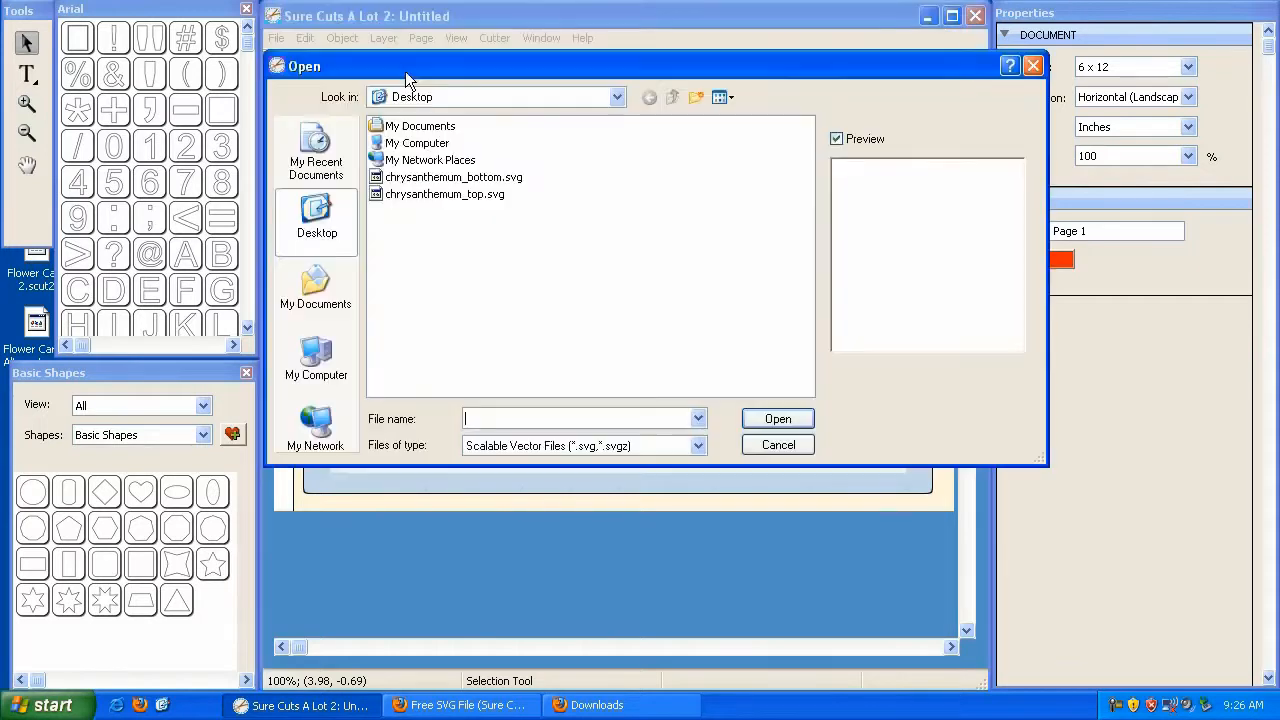
pyautogui.click(456, 180)
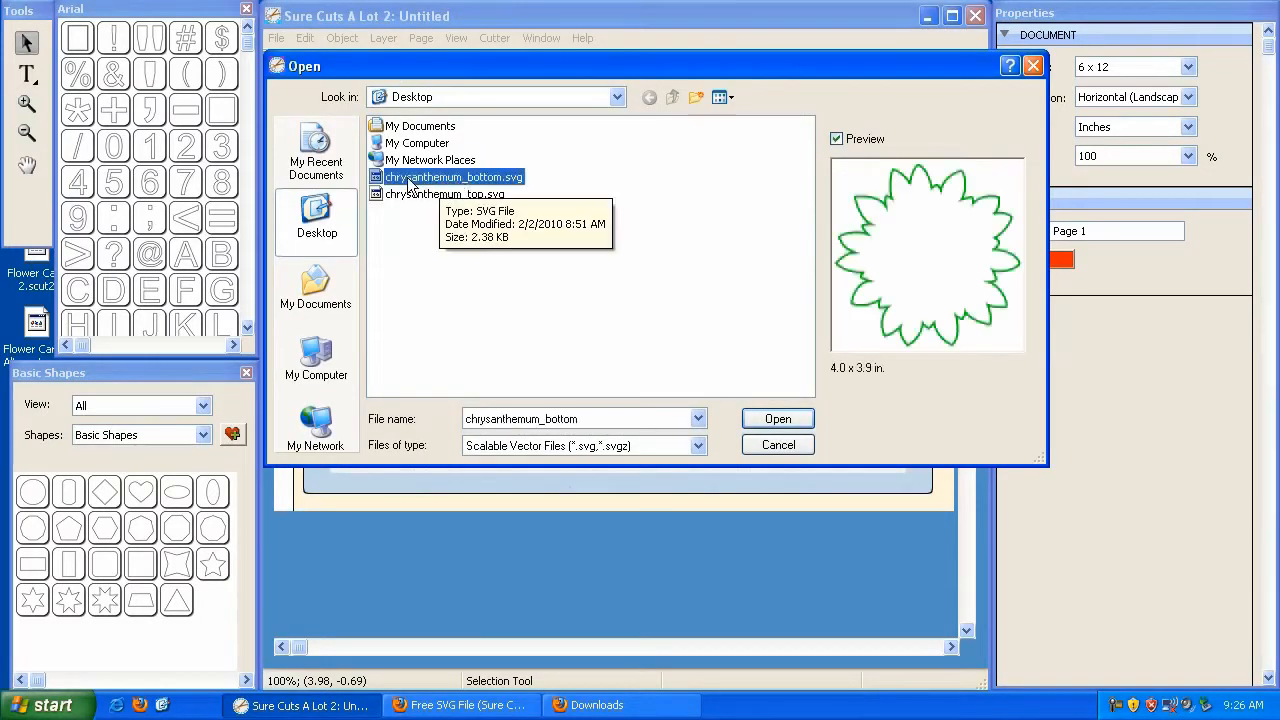
pyautogui.click(440, 194)
pyautogui.click(445, 178)
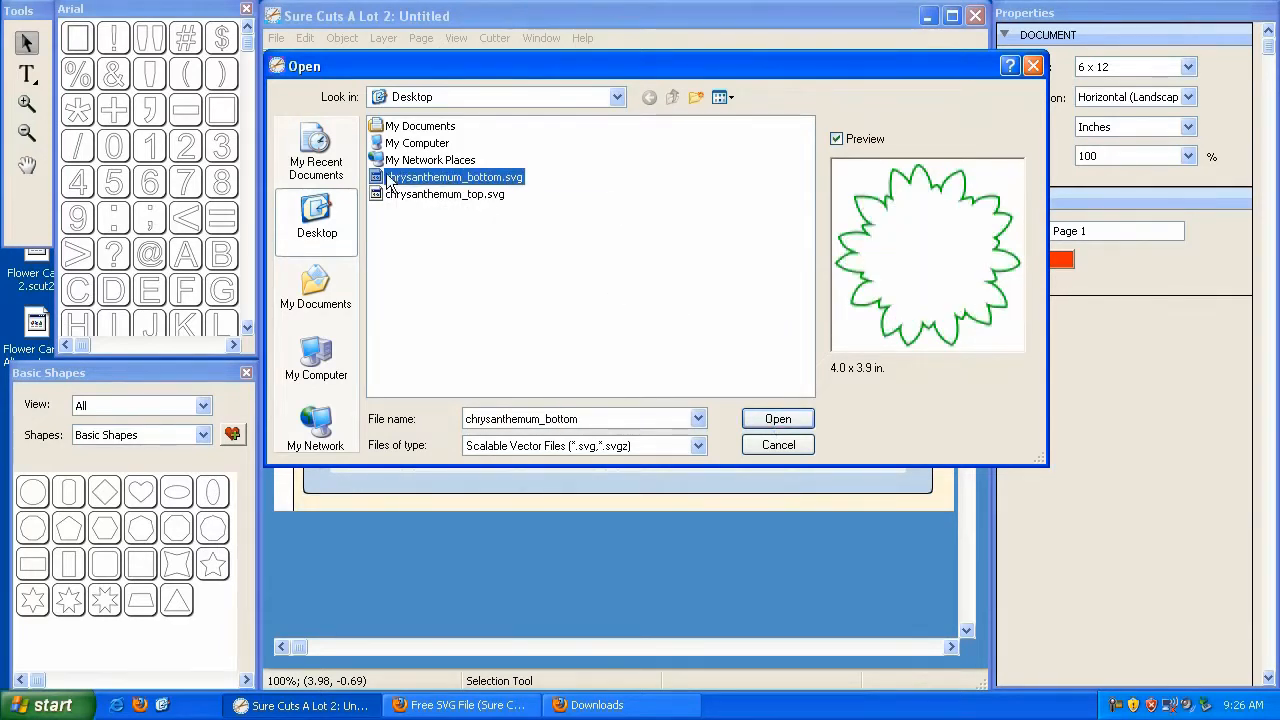
pyautogui.doubleClick(425, 180)
# Step: Resize the solid flower to 5 inches wide with proportions kept, and place it at about X 0.52, Y 0.38 inch
pyautogui.moveTo(317, 167); pyautogui.dragTo(341, 187)
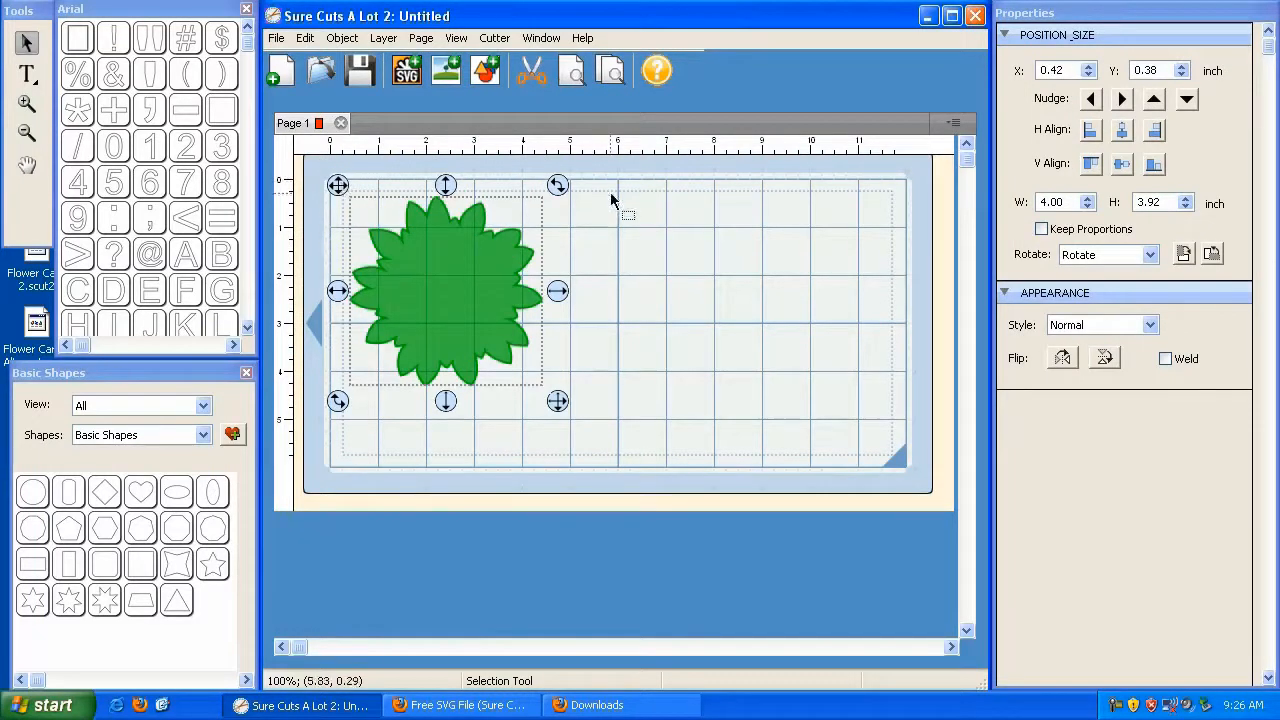
pyautogui.click(1042, 230)
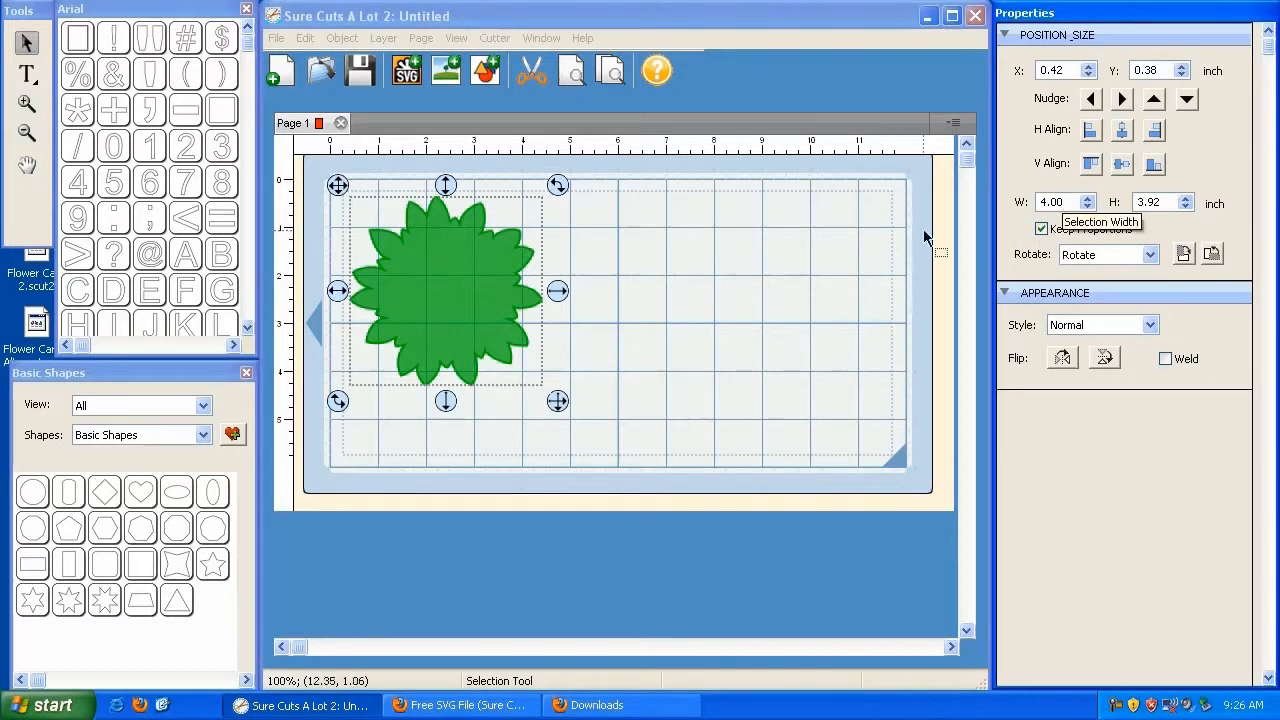
pyautogui.moveTo(558, 402); pyautogui.dragTo(580, 440)
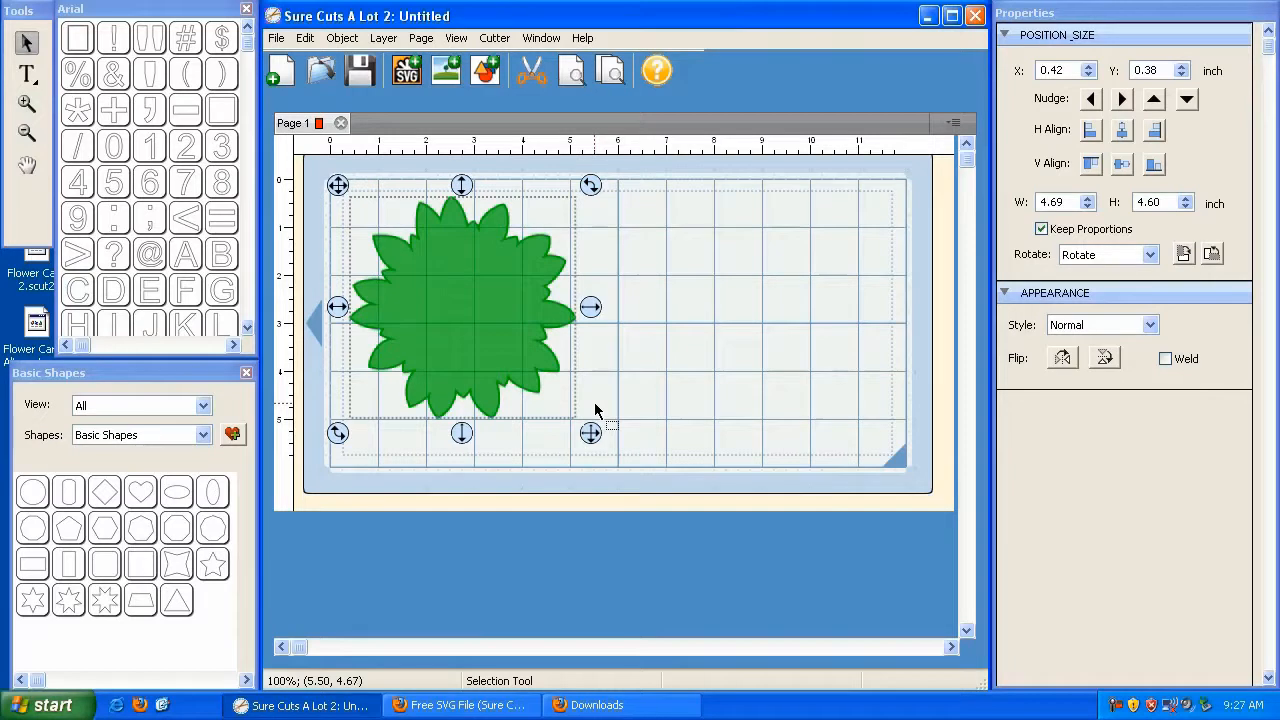
pyautogui.doubleClick(1060, 202)
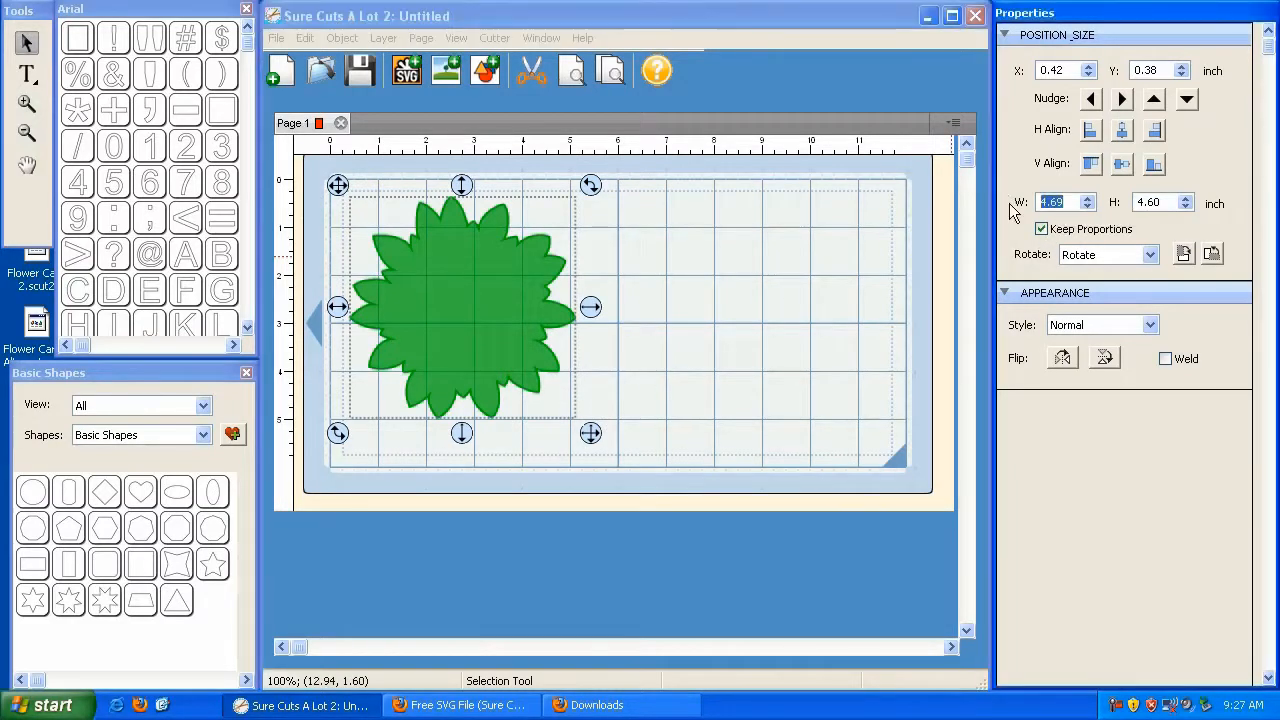
pyautogui.write('5')
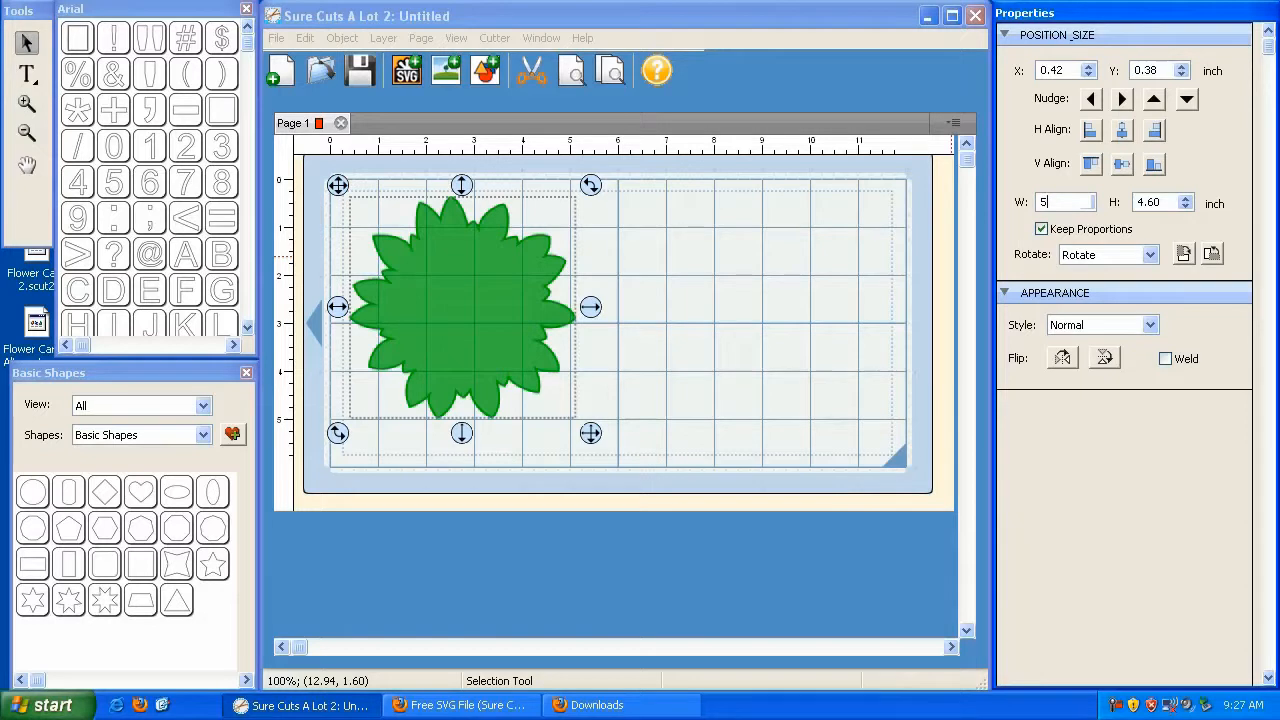
pyautogui.press('Tab')
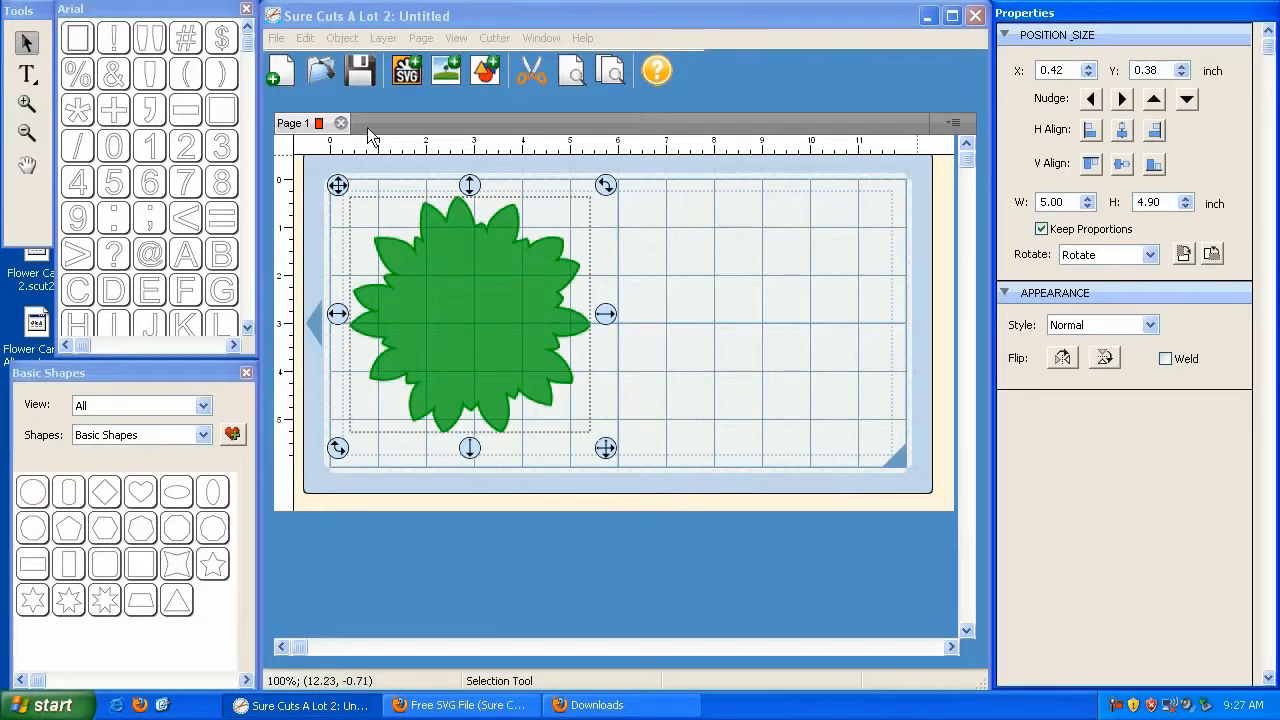
pyautogui.moveTo(337, 185); pyautogui.dragTo(344, 185)
pyautogui.click(742, 263)
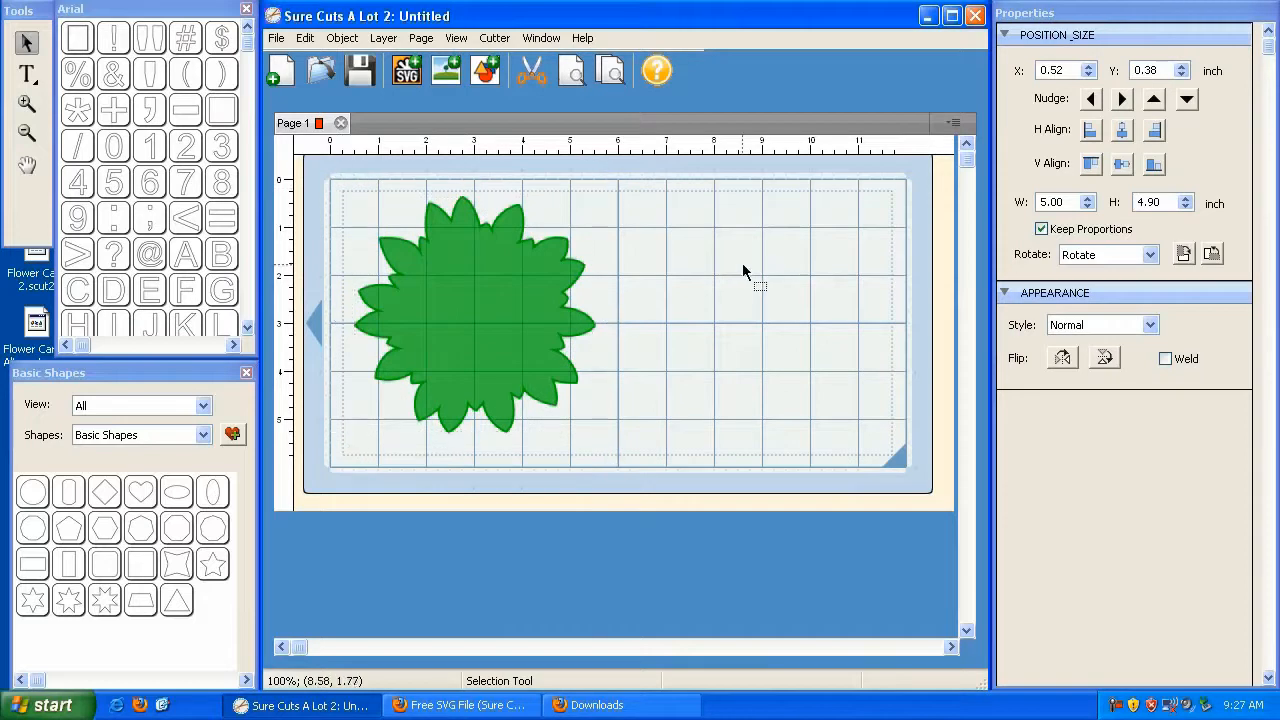
# Step: Import chrysanthemum_top.svg and place it to the right of the solid flower at about X 5.65, Y 0.46 inch
pyautogui.click(405, 80)
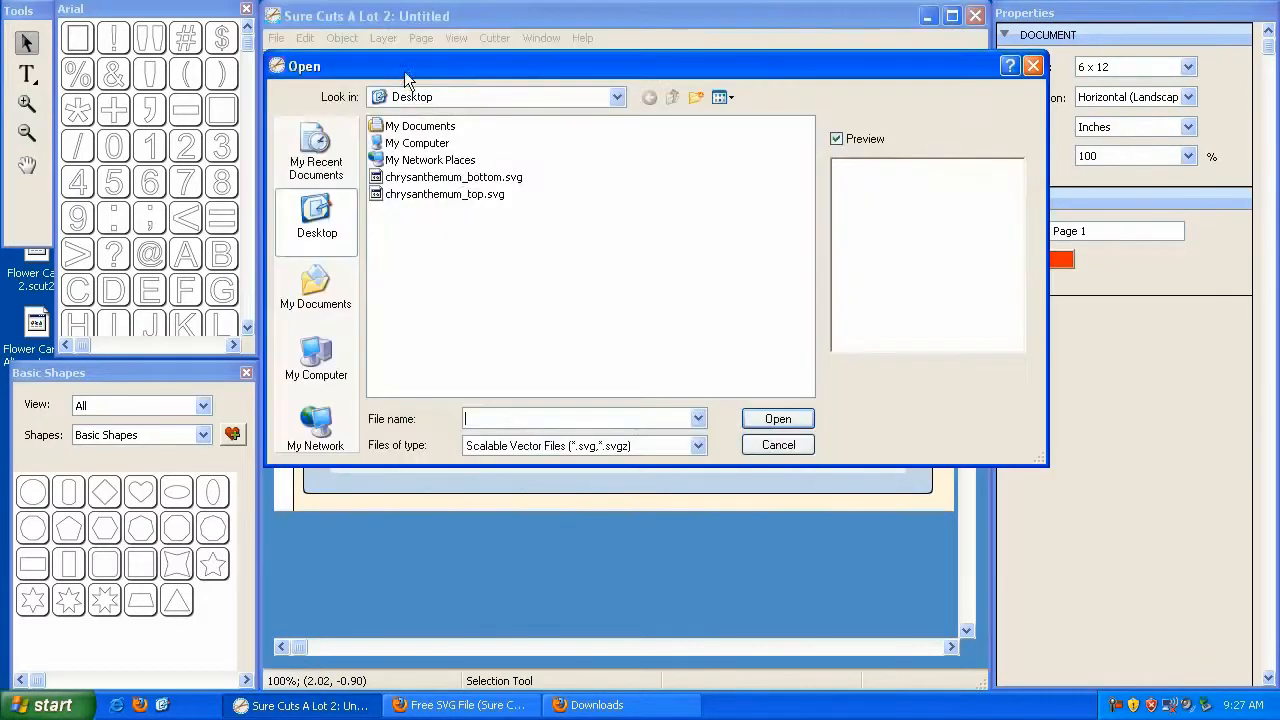
pyautogui.click(445, 194)
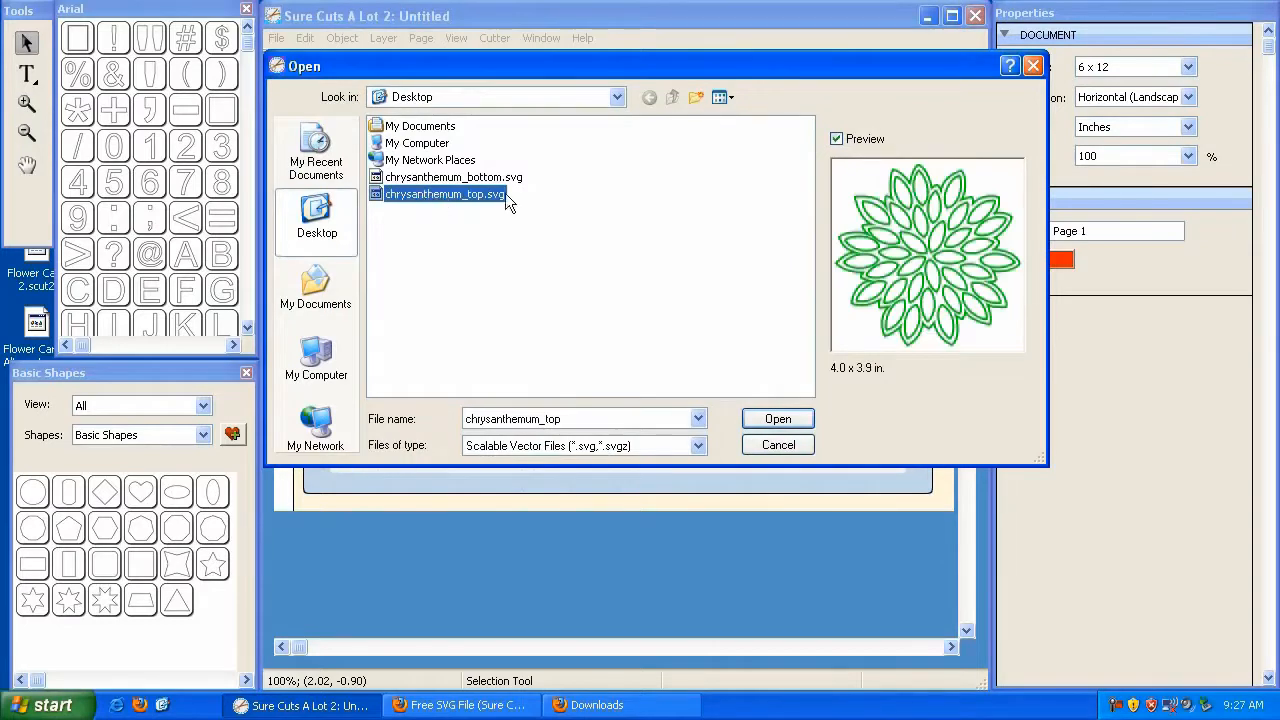
pyautogui.doubleClick(433, 195)
pyautogui.moveTo(320, 169); pyautogui.dragTo(589, 189)
# Step: Set the top flower's width to 5 inches with proportions kept, and overlay it on the solid flower at about X 0.54, Y 0.38
pyautogui.click(1043, 230)
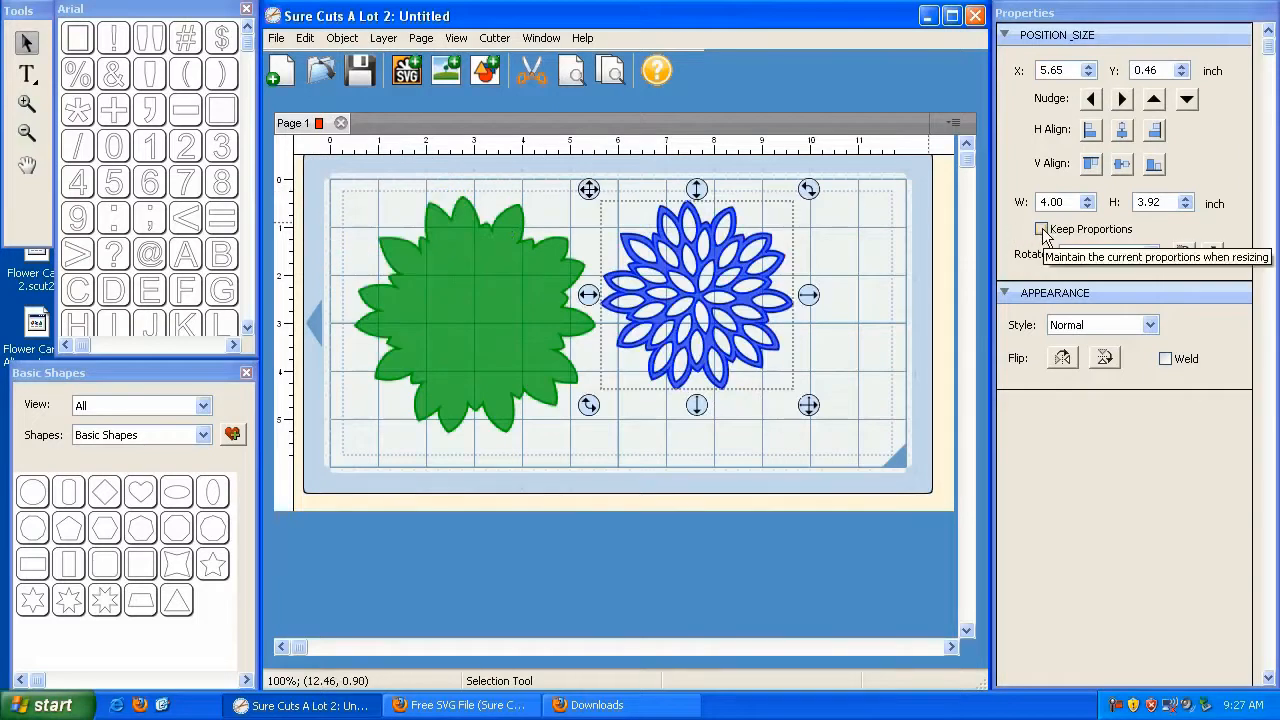
pyautogui.moveTo(1062, 203); pyautogui.dragTo(1022, 210)
pyautogui.write('5')
pyautogui.press('Tab')
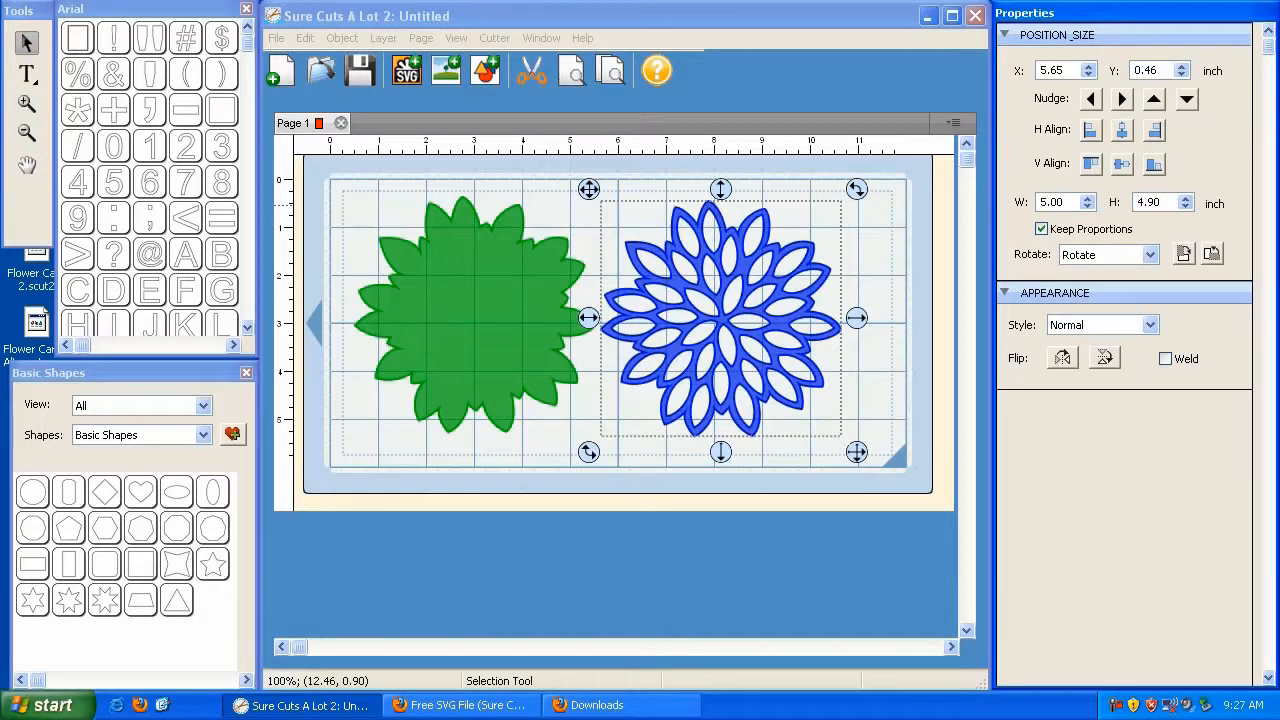
pyautogui.moveTo(590, 192); pyautogui.dragTo(345, 188)
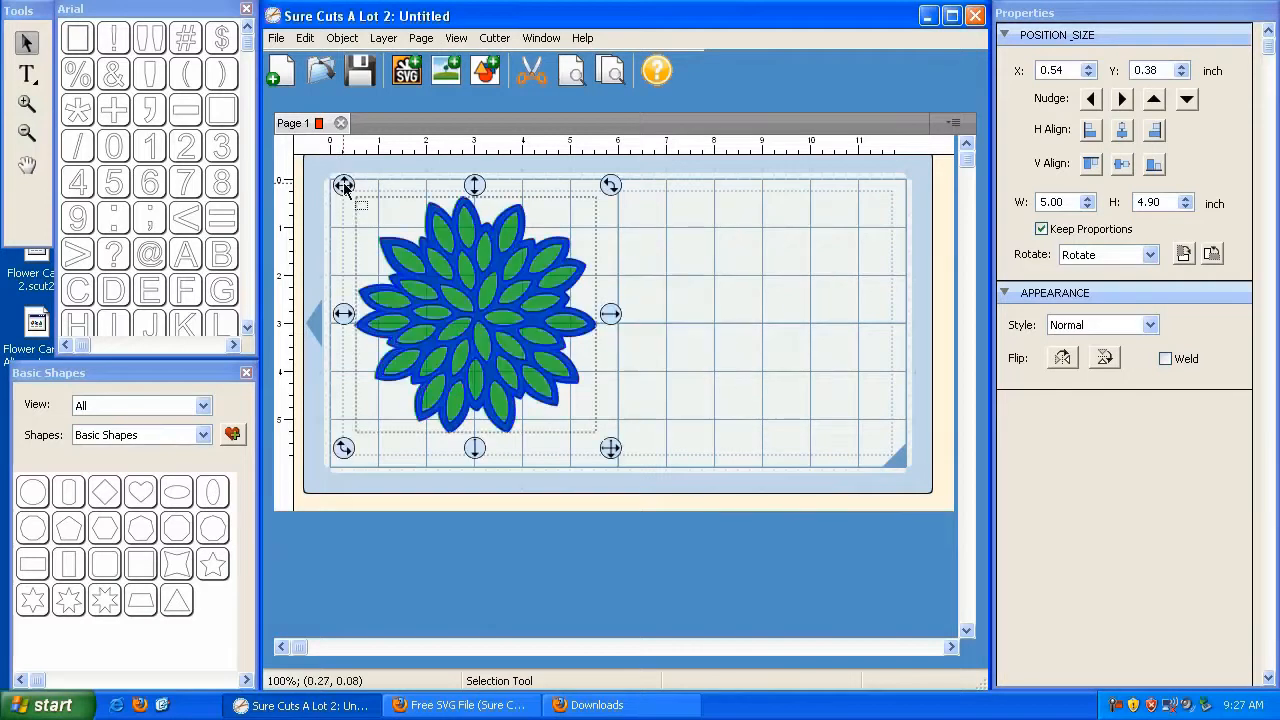